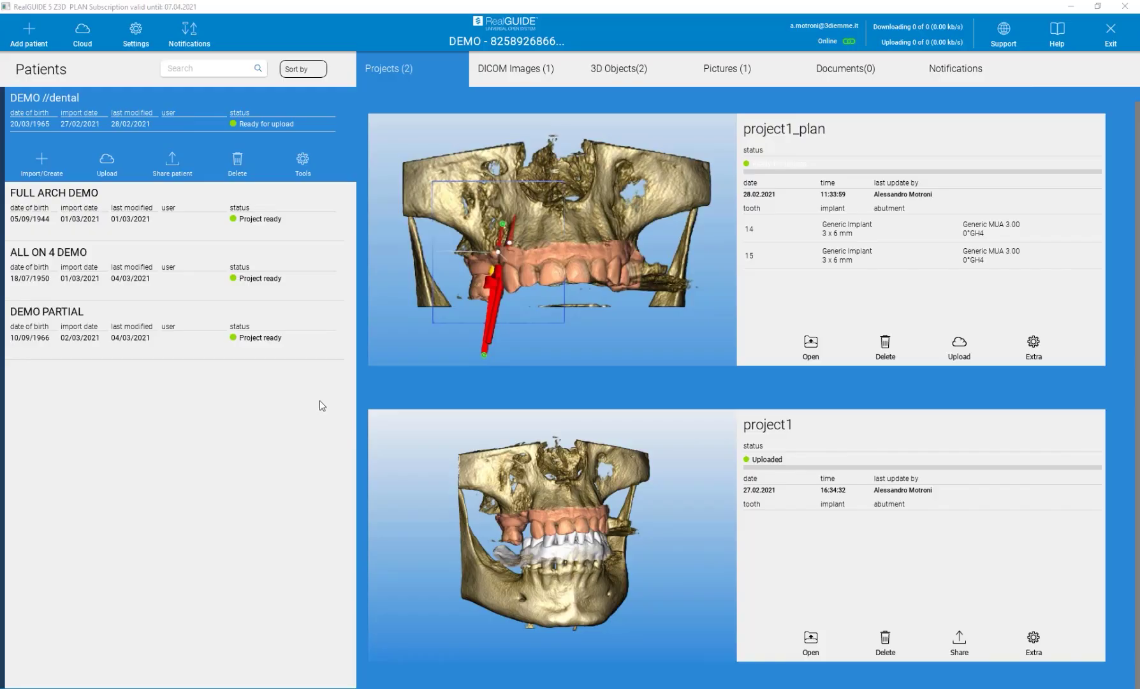
Add a new patient with blank details and import the CT from the DICOM folder TAC SUP + INF under DEMO DATASET, UPPER DOUBLE SCAN
click(29, 32)
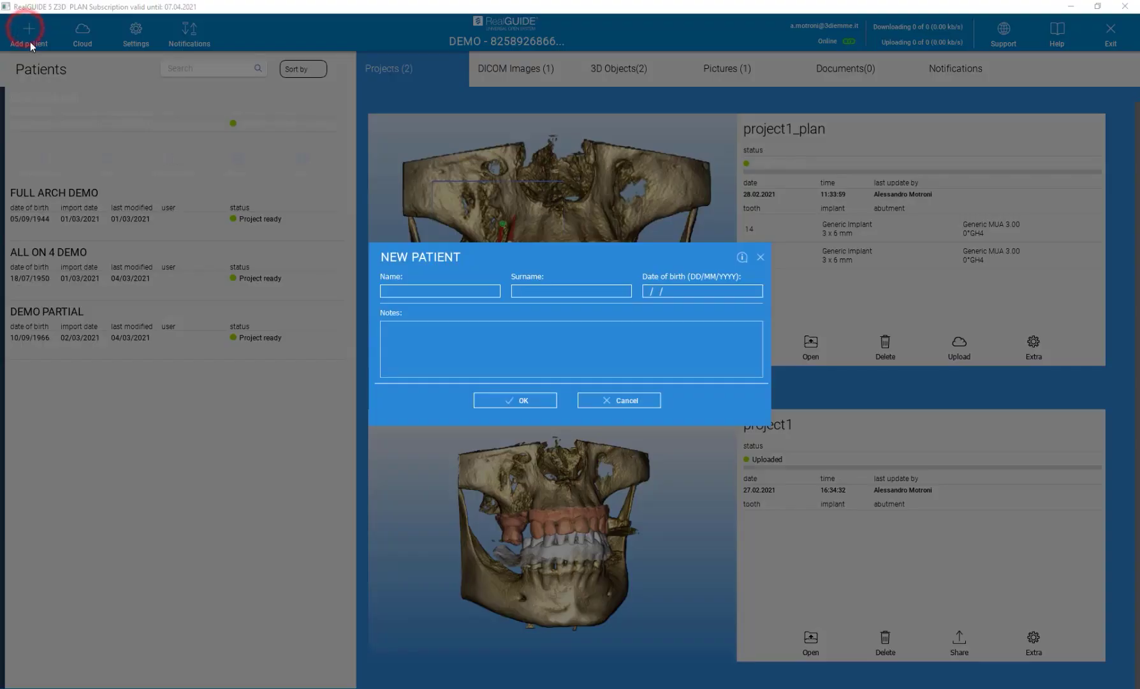
click(528, 400)
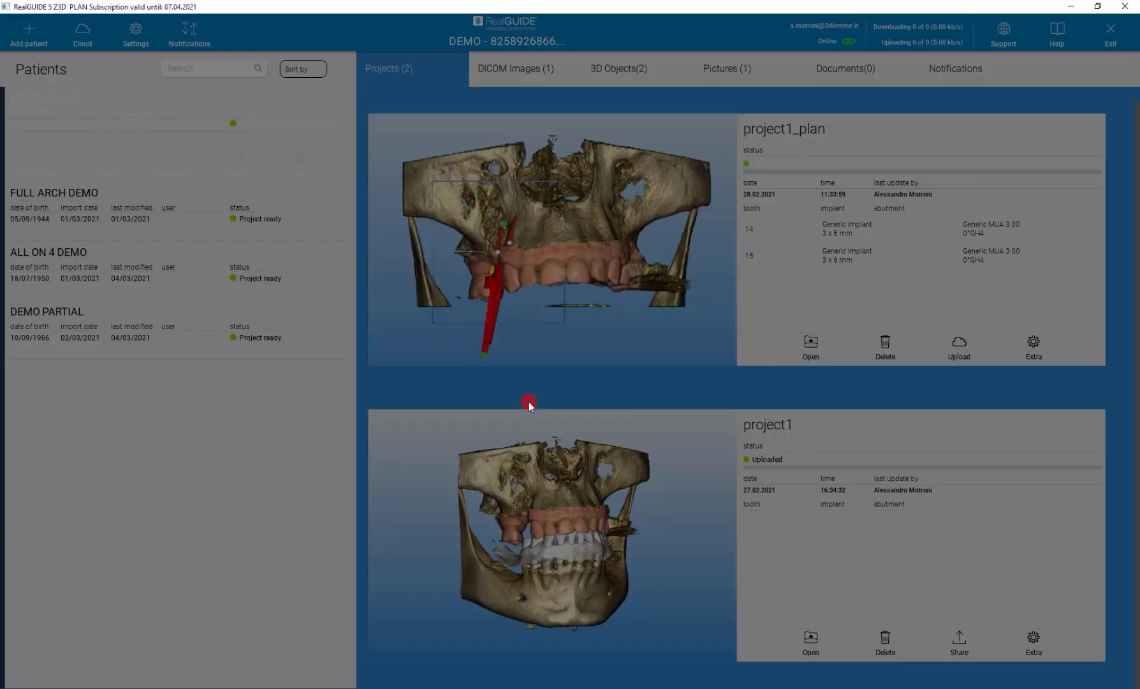
click(488, 281)
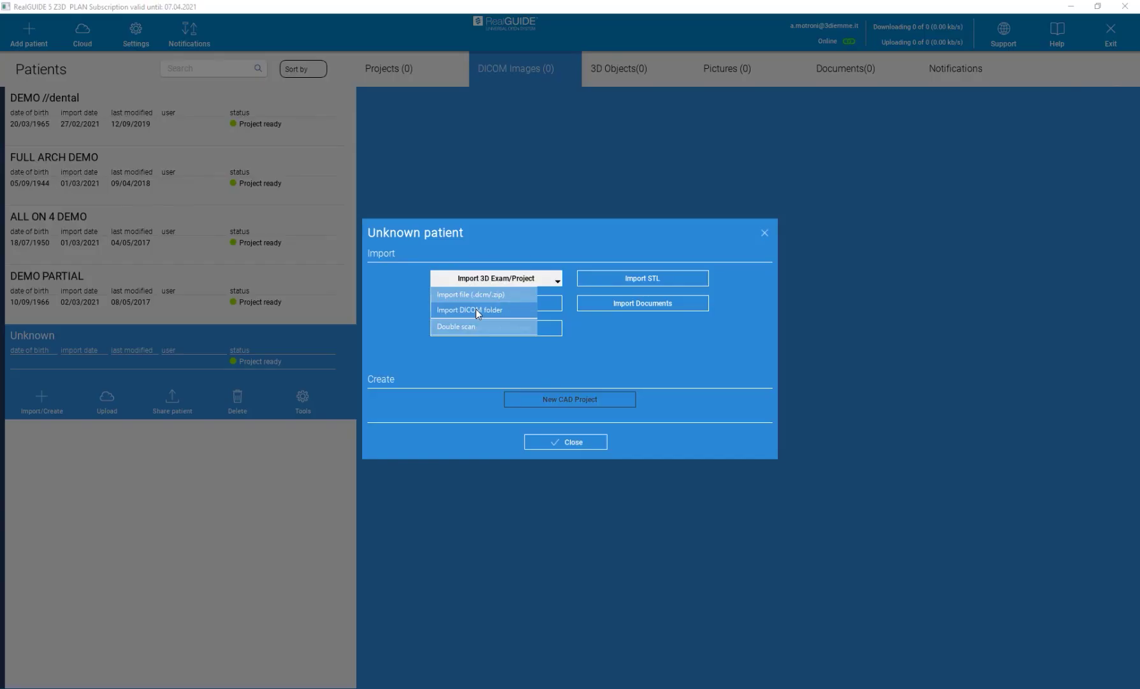
click(476, 310)
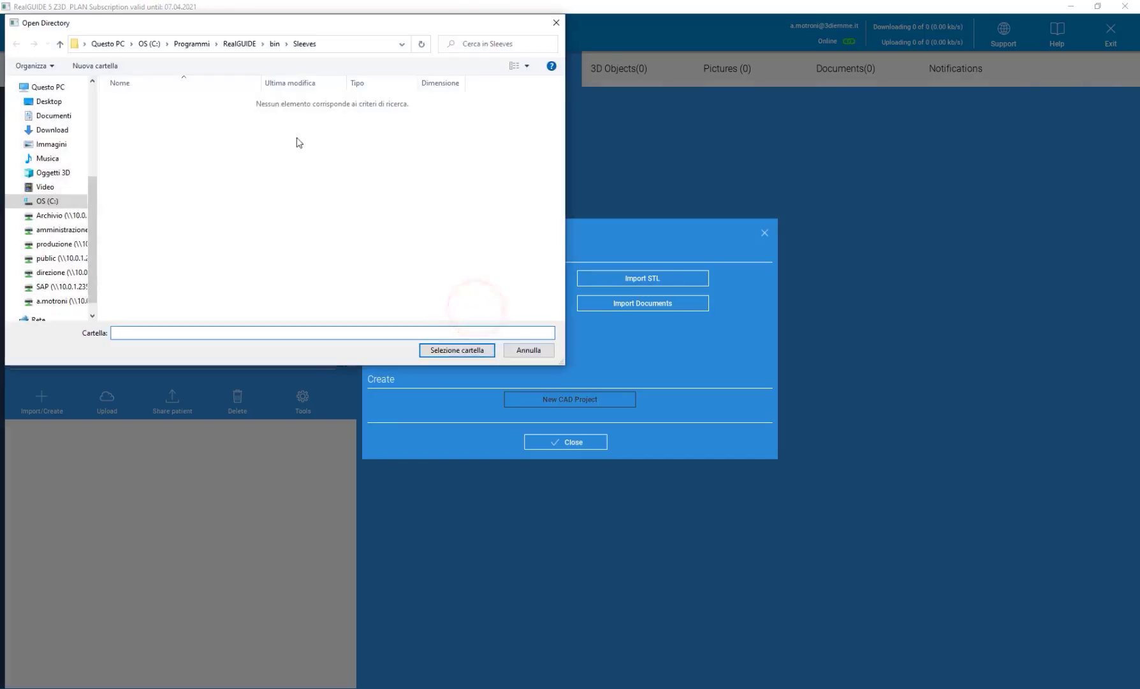
click(51, 100)
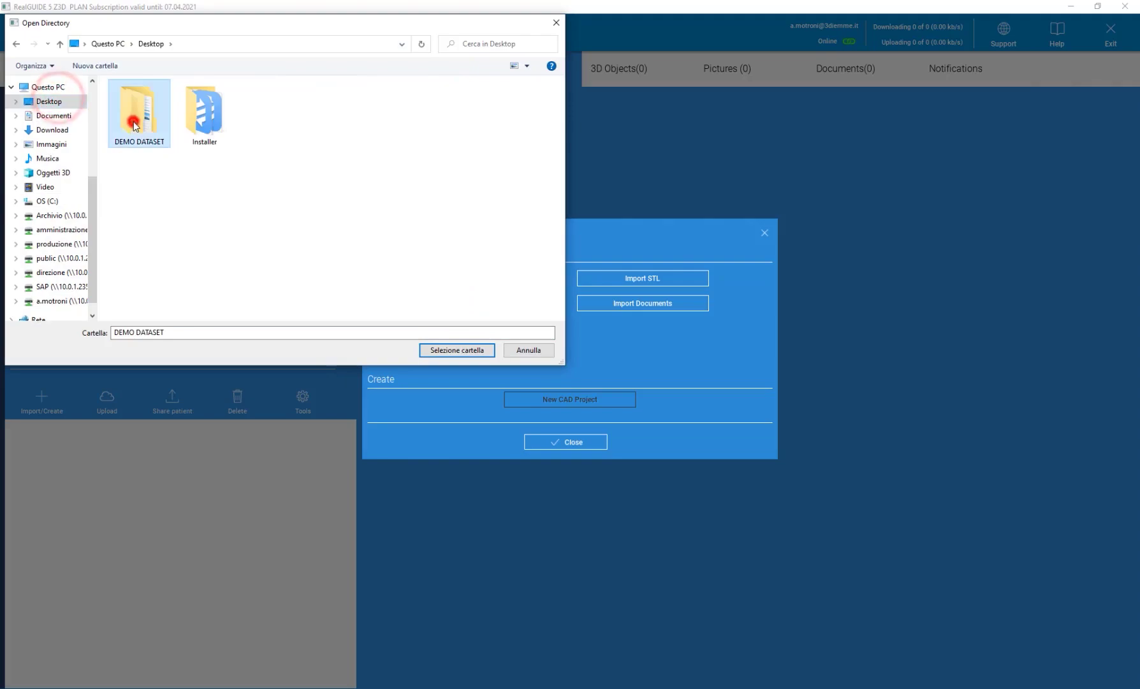
double_click(136, 121)
double_click(143, 137)
double_click(145, 100)
double_click(145, 124)
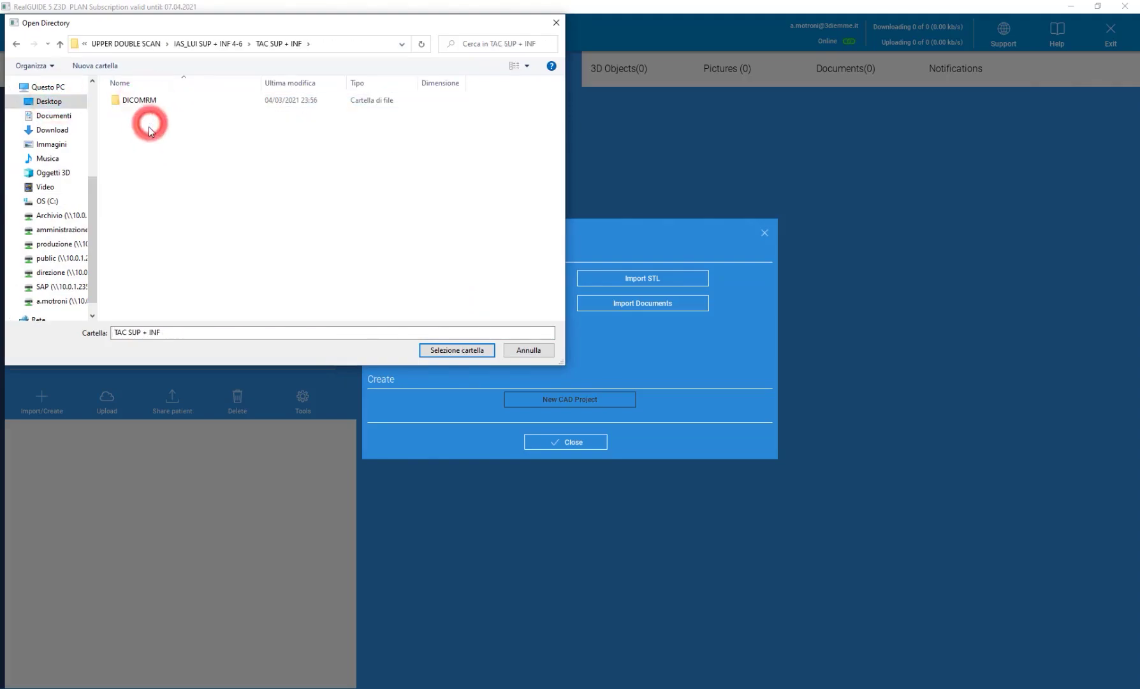
click(445, 350)
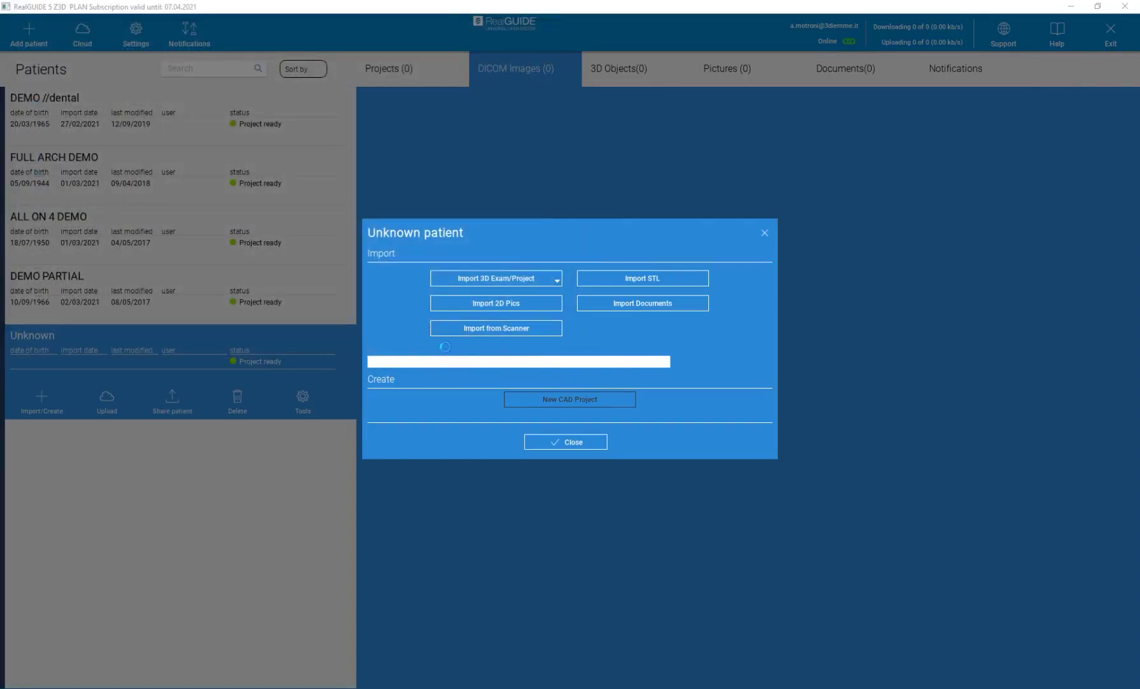
click(578, 374)
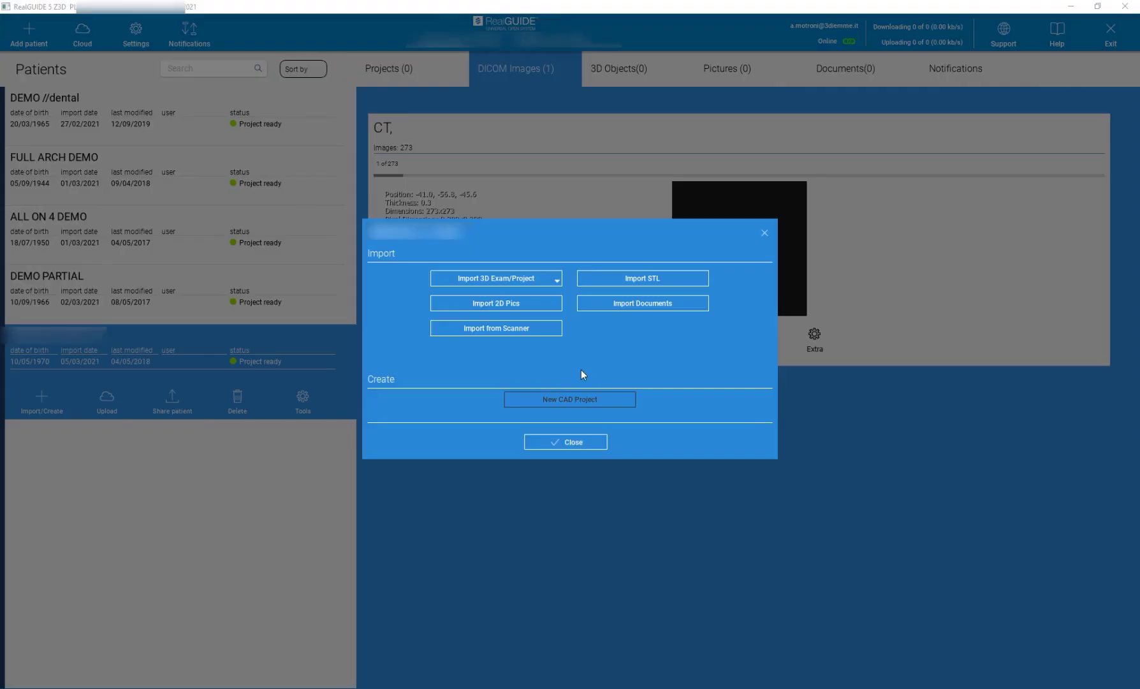
Import the lower jaw prosthesis scan as a double scan from the DICOM folder MASC INF and finish the import
click(494, 281)
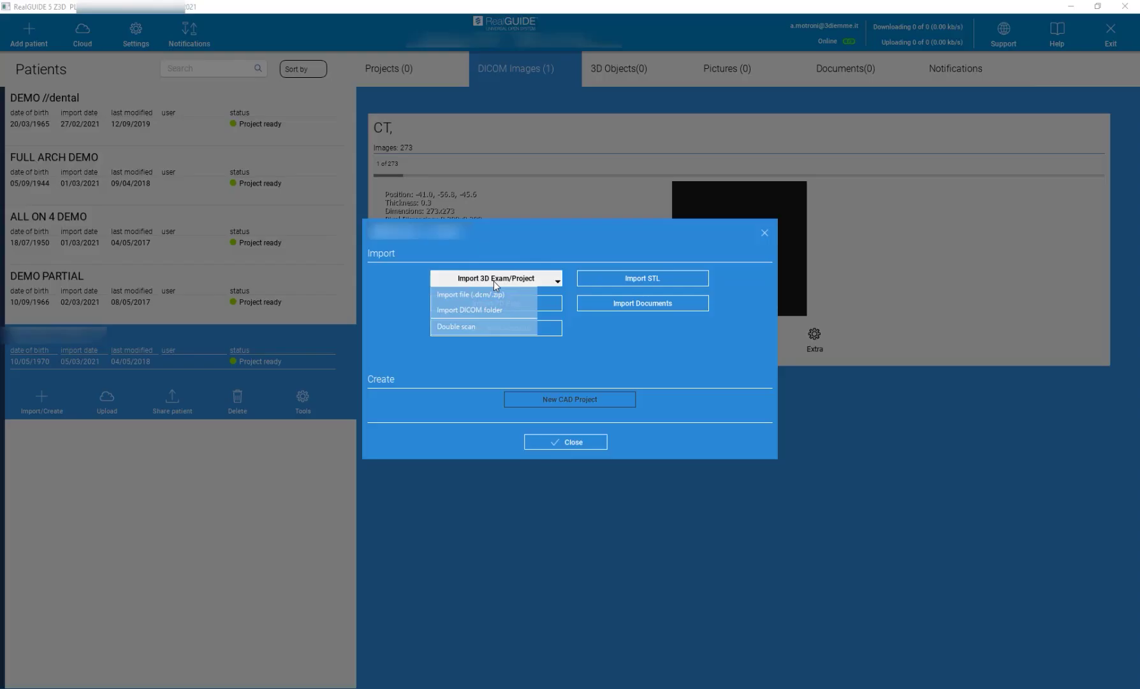
click(458, 326)
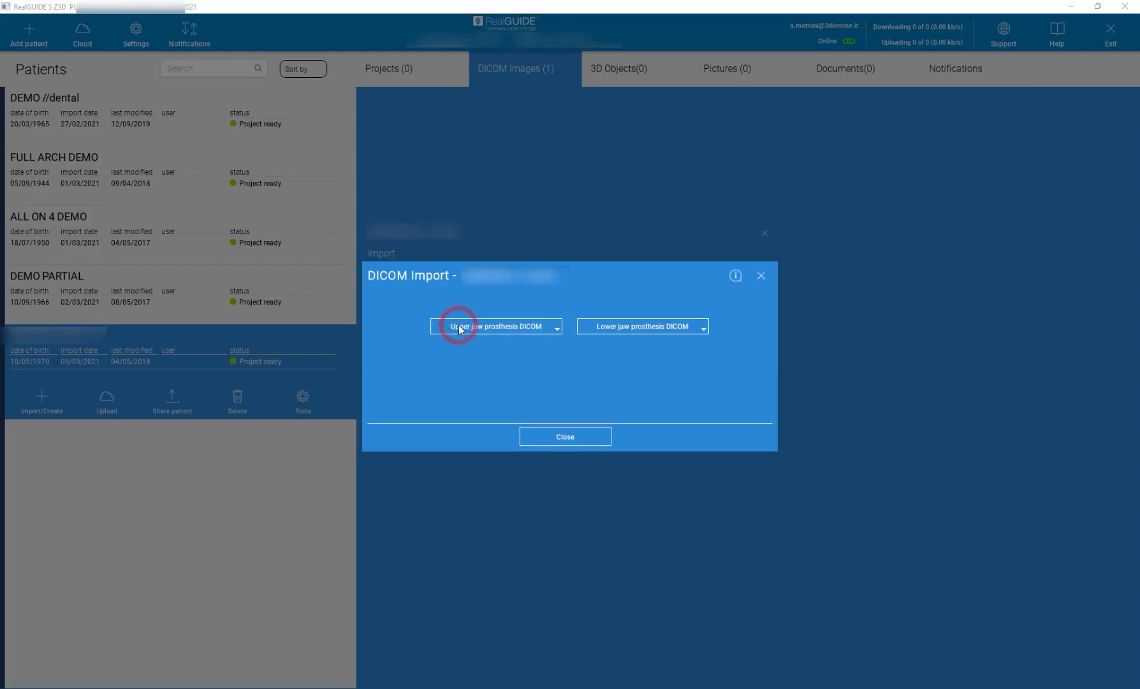
click(622, 328)
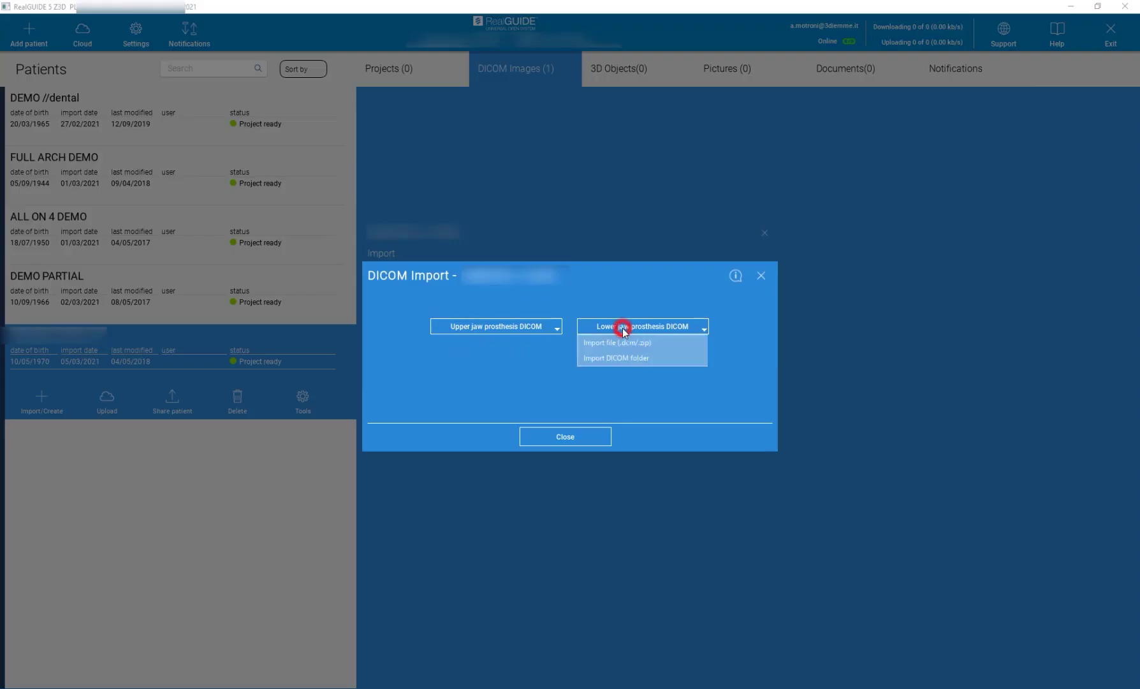
click(628, 358)
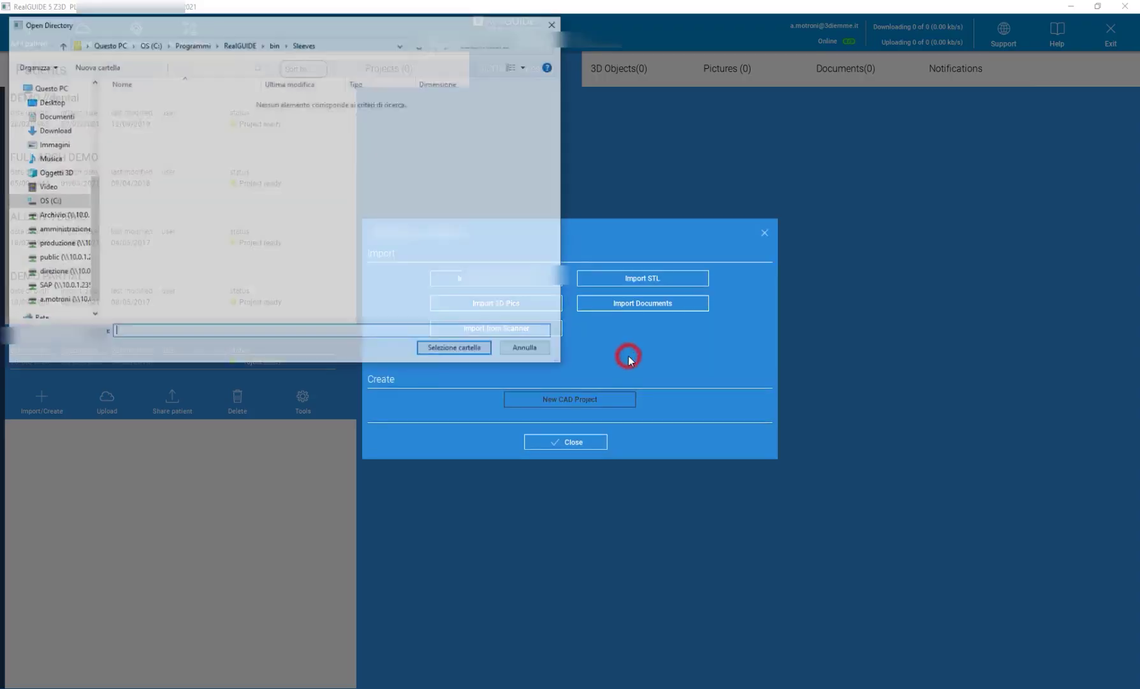
click(49, 101)
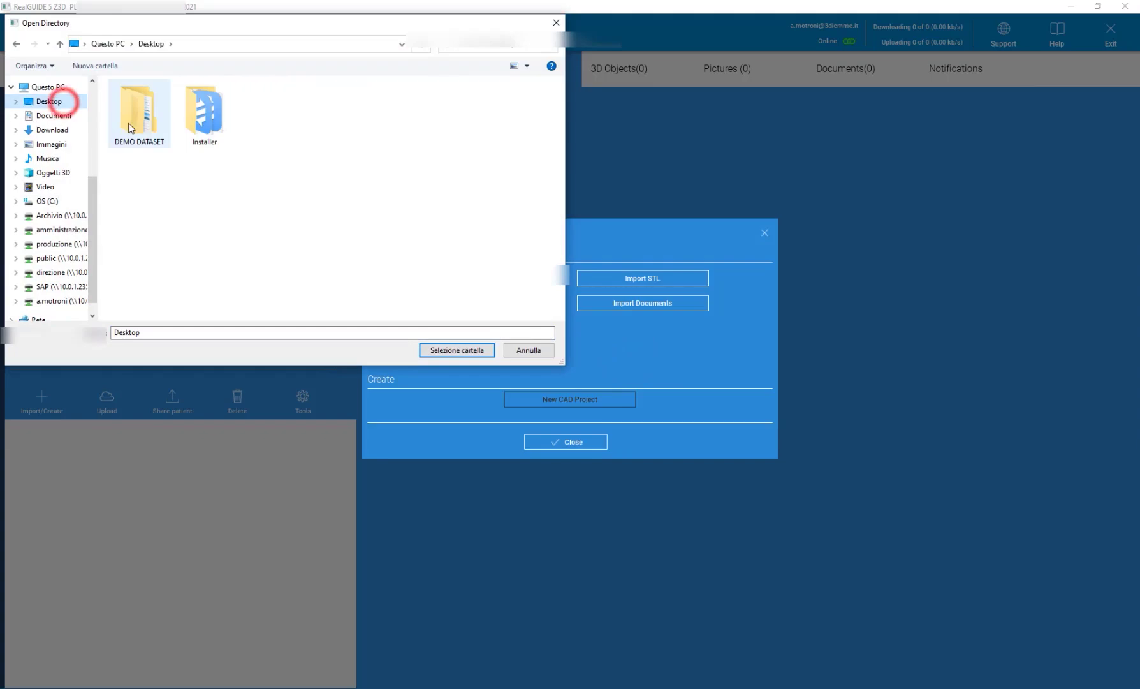
double_click(135, 122)
double_click(134, 137)
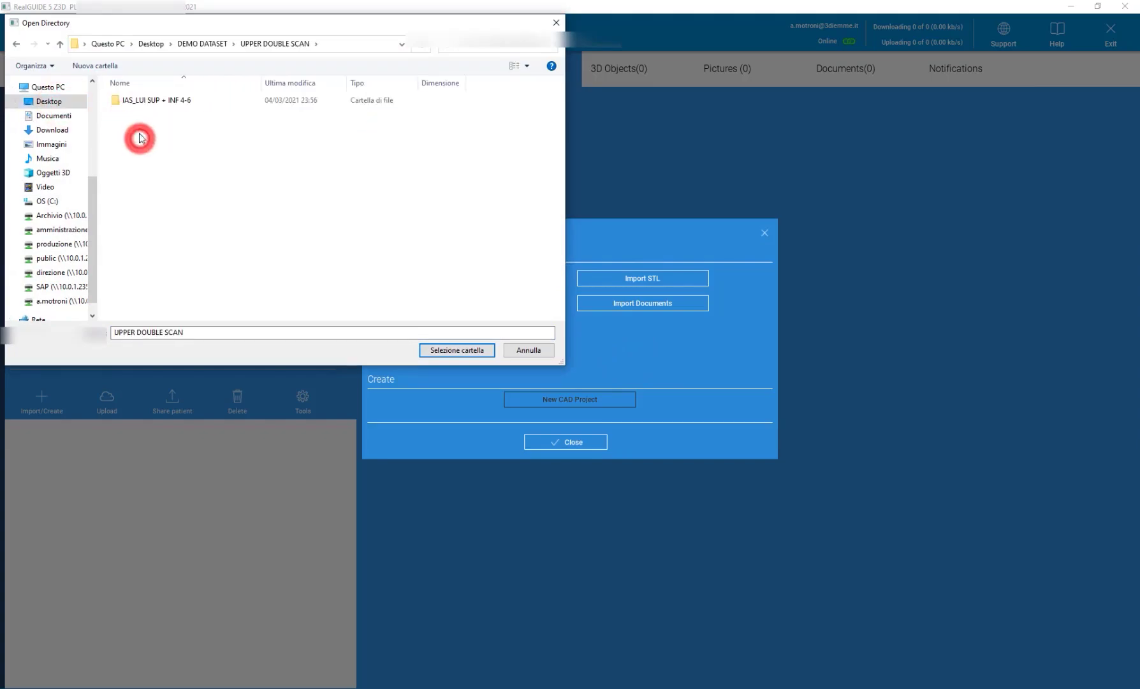
double_click(137, 102)
double_click(137, 102)
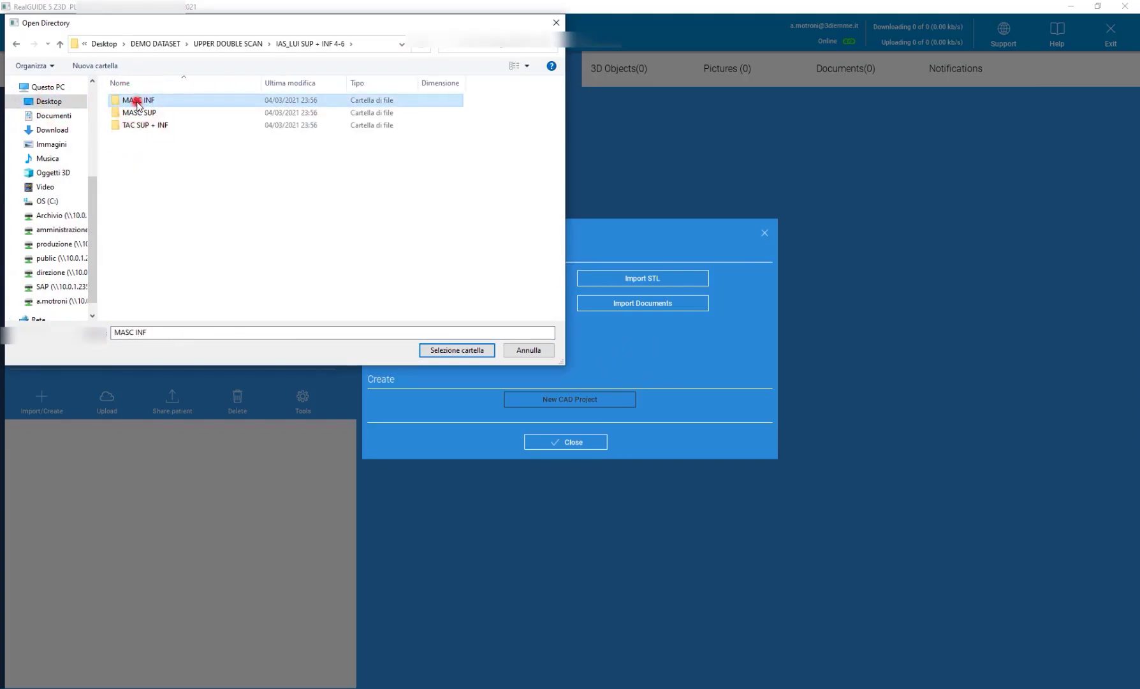
click(438, 347)
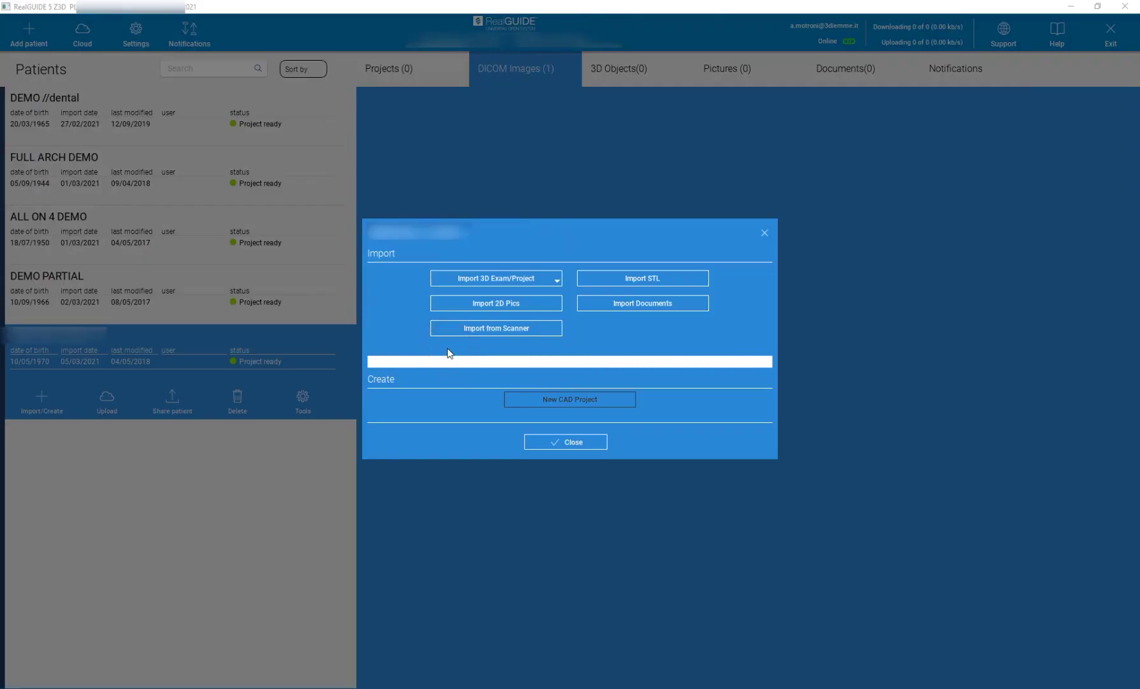
click(562, 377)
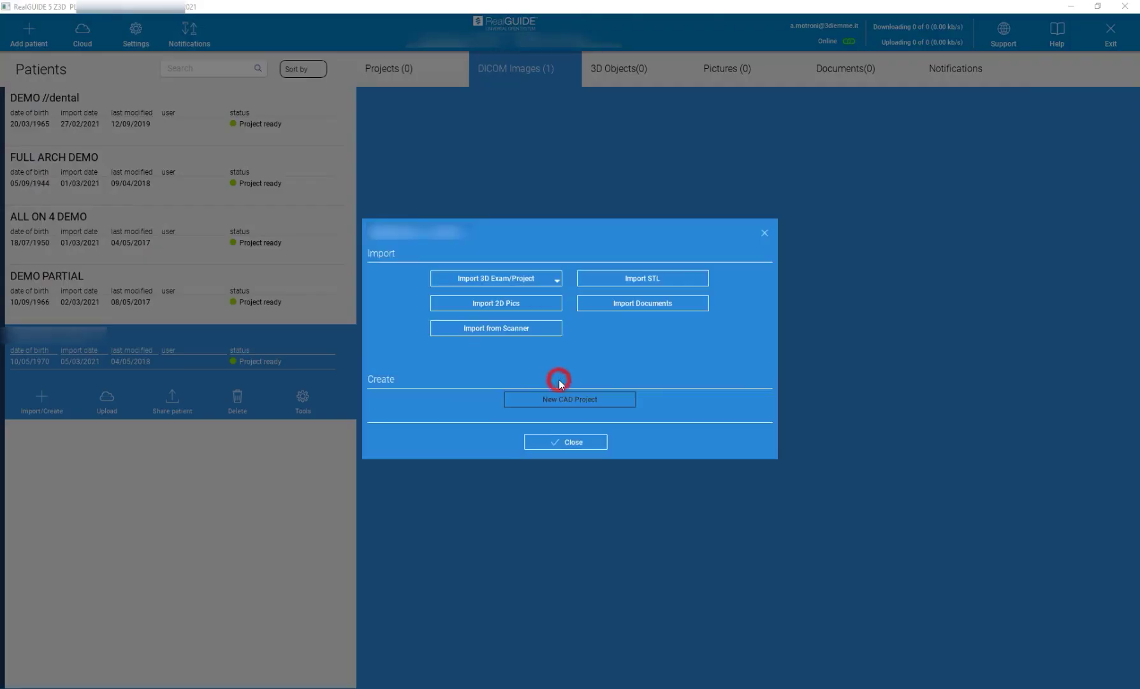
click(564, 442)
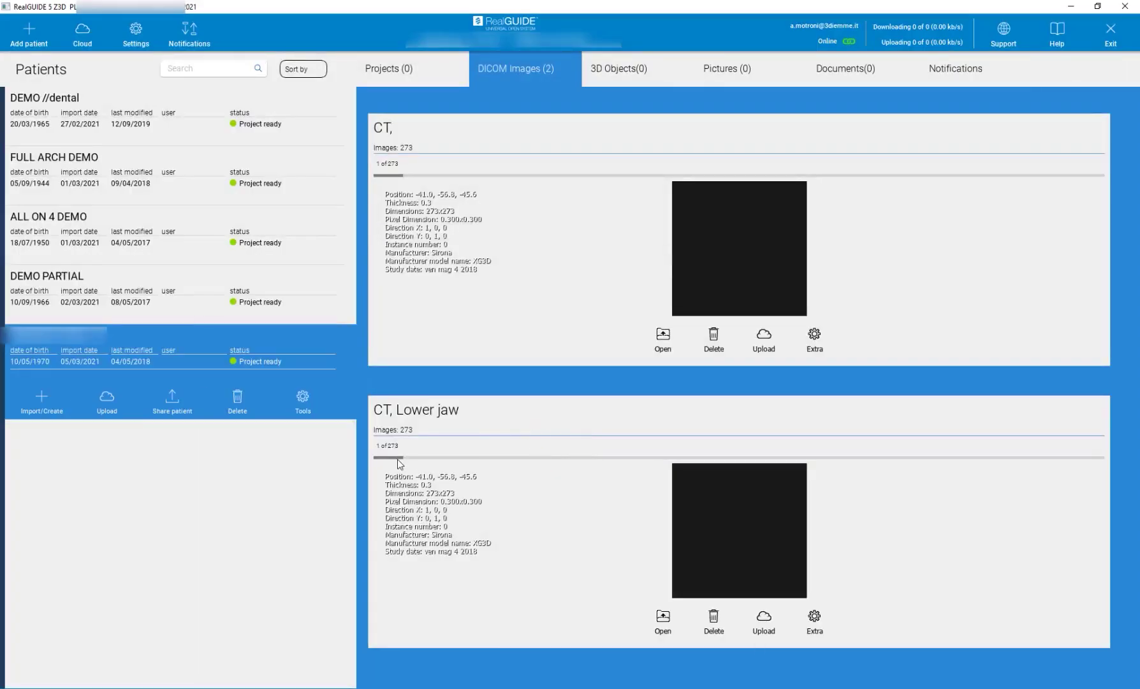
Browse the slices of the lower jaw series and open that series for processing
drag(397, 459, 723, 460)
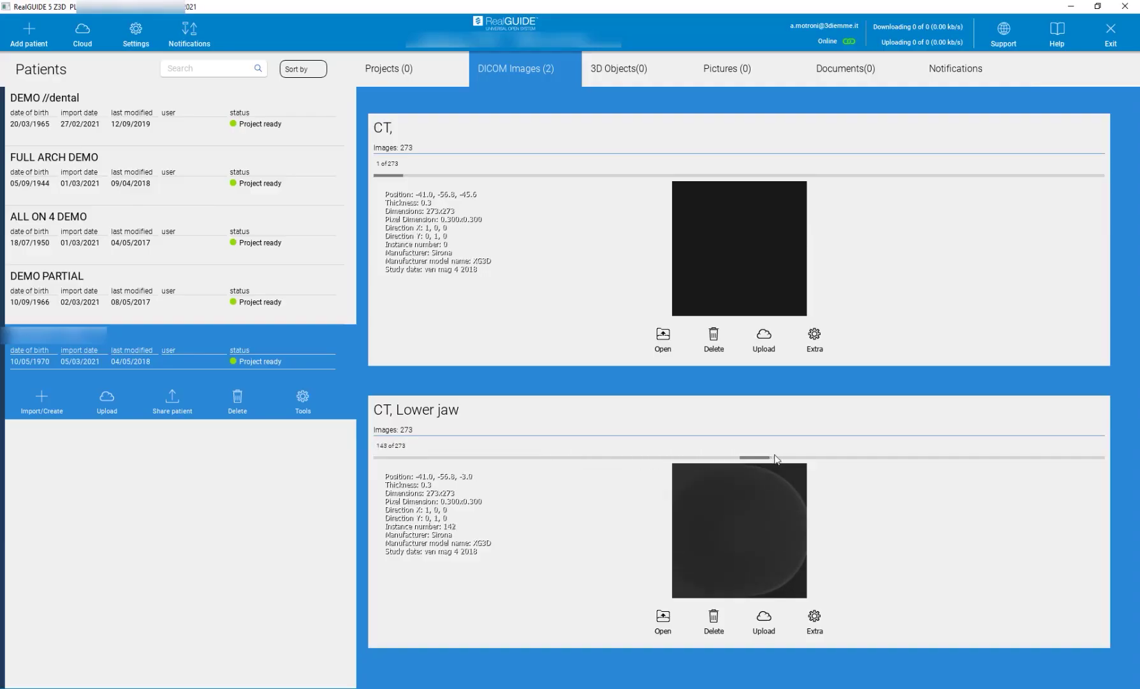
drag(805, 458, 618, 473)
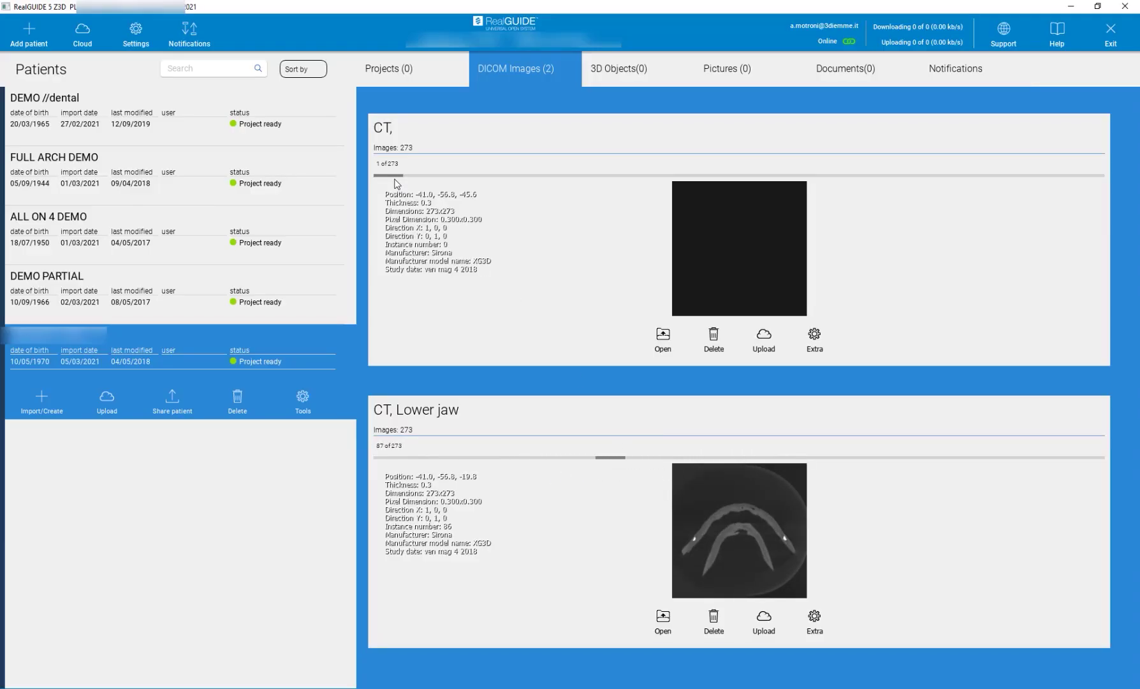
mouse_move(396, 180)
mouse_down()
mouse_move(634, 201)
mouse_move(876, 198)
mouse_move(391, 178)
mouse_up()
click(663, 617)
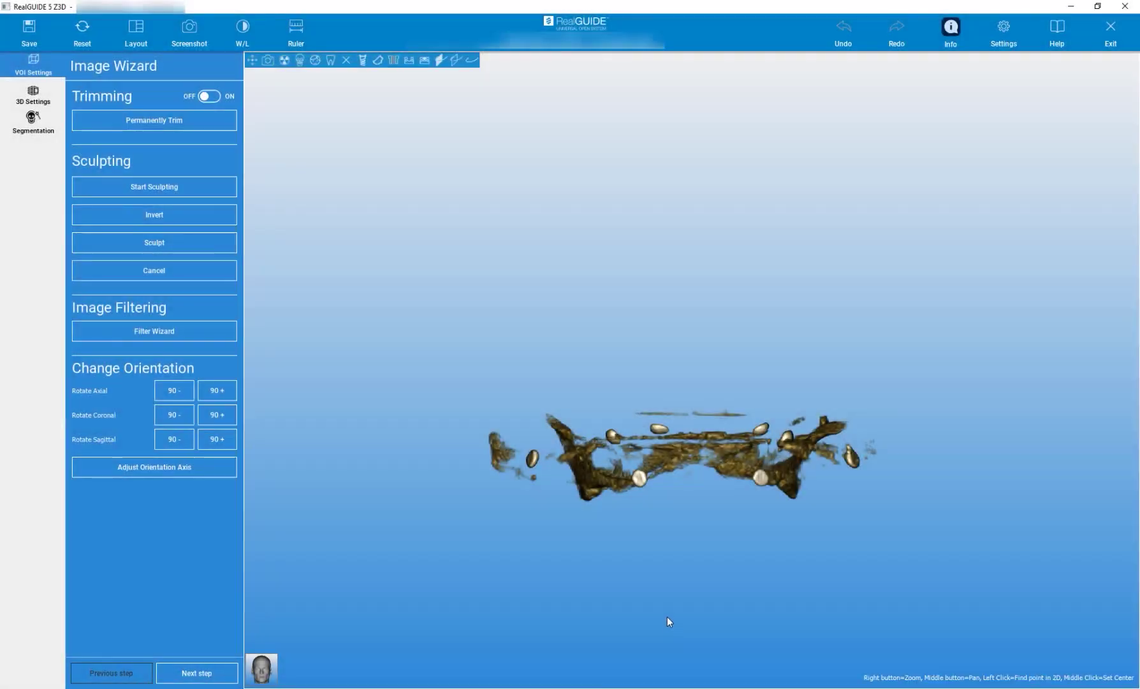
Continue to the 3D settings and reduce the lower limit of the volume rendering range to 66 to show the whole prosthesis
mouse_move(673, 578)
mouse_down()
mouse_move(651, 294)
mouse_move(669, 679)
mouse_up()
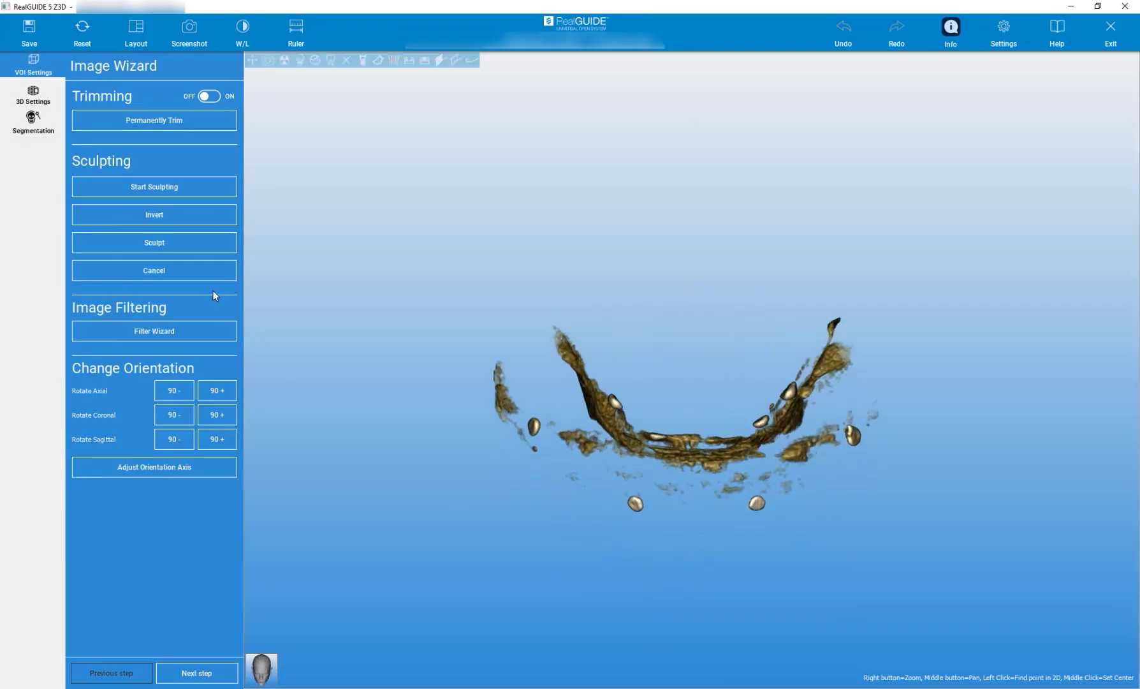
click(210, 674)
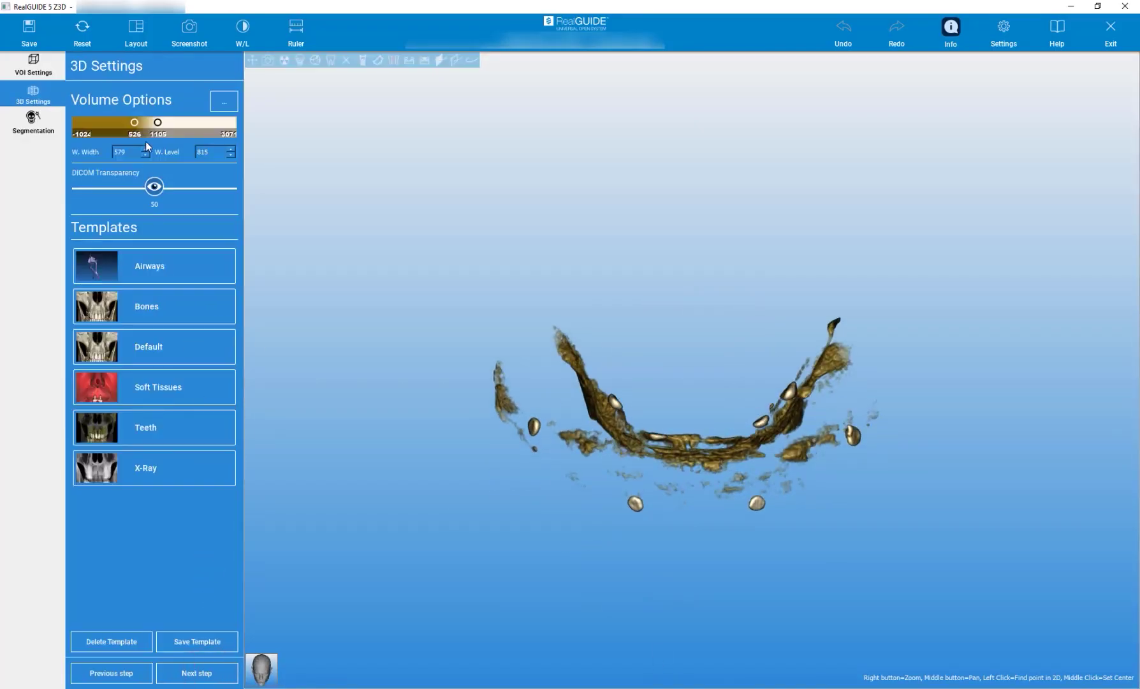
drag(135, 127, 116, 126)
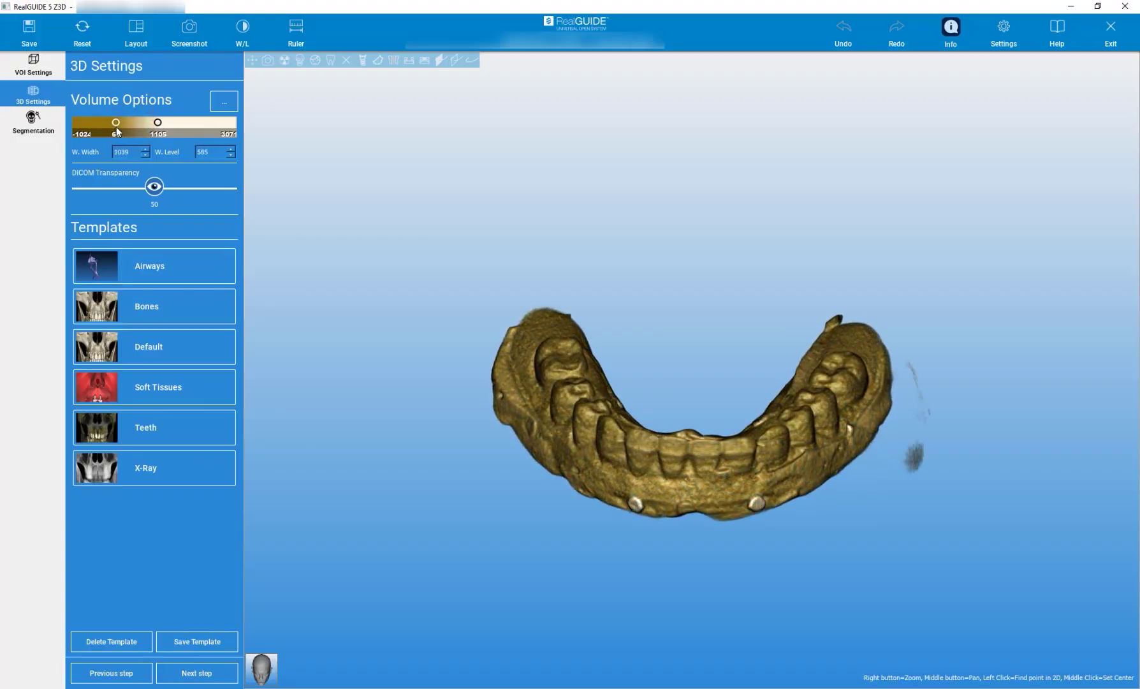
mouse_move(387, 320)
mouse_down()
mouse_move(665, 320)
mouse_move(324, 324)
mouse_move(957, 395)
mouse_move(271, 312)
mouse_move(392, 313)
mouse_move(381, 316)
mouse_up()
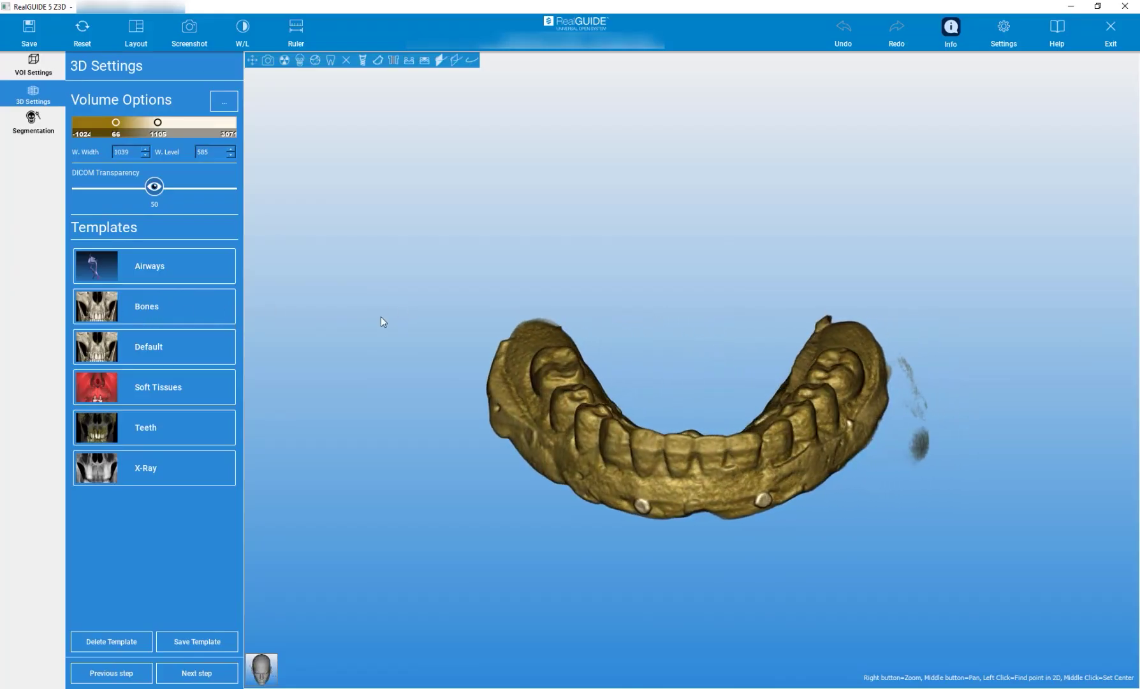
Proceed to segmentation, accept the marker detection, and inspect the markers in the 3D and slice views
click(198, 673)
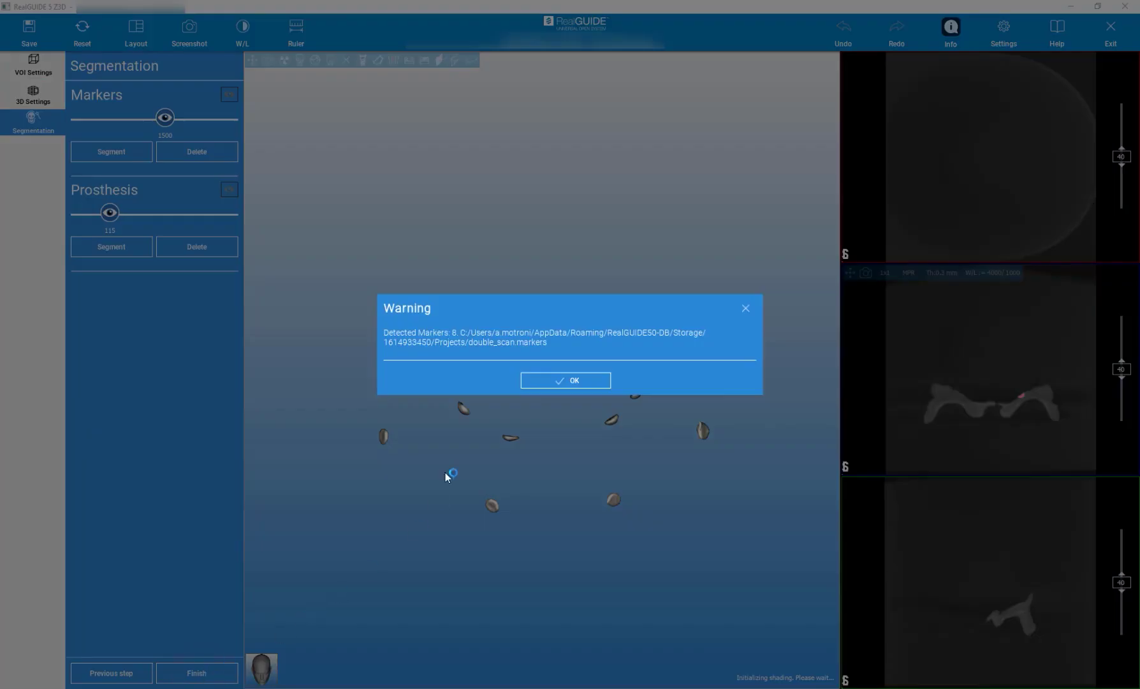
click(560, 376)
mouse_move(553, 350)
mouse_down()
mouse_move(564, 501)
mouse_move(550, 458)
mouse_up()
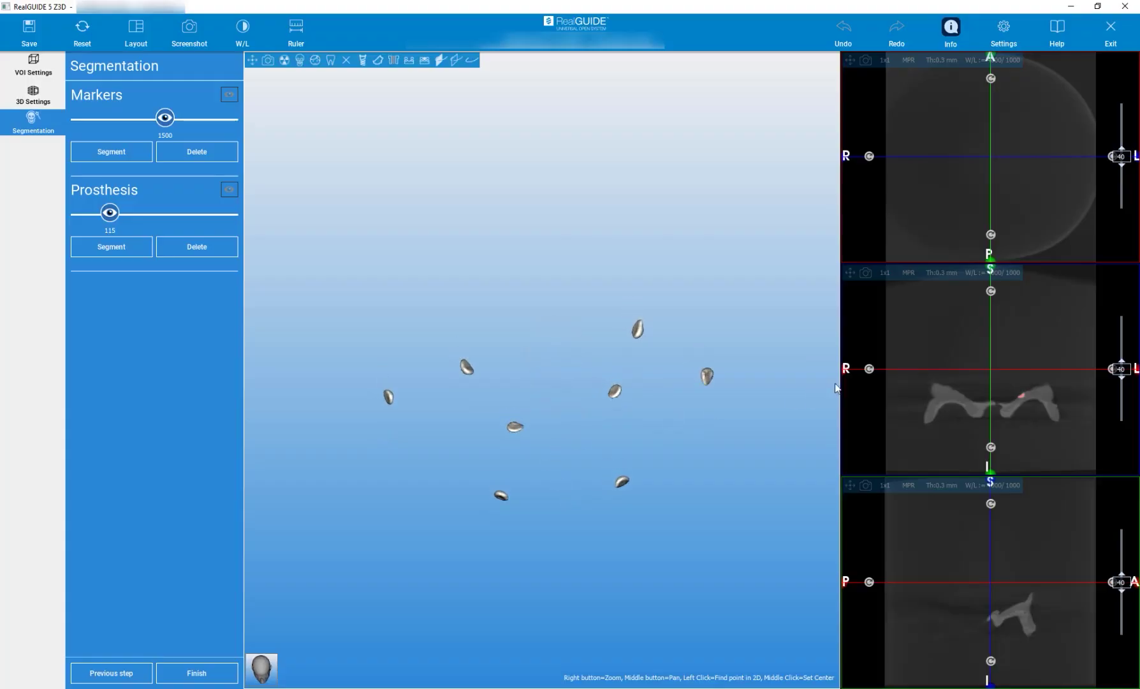
click(996, 402)
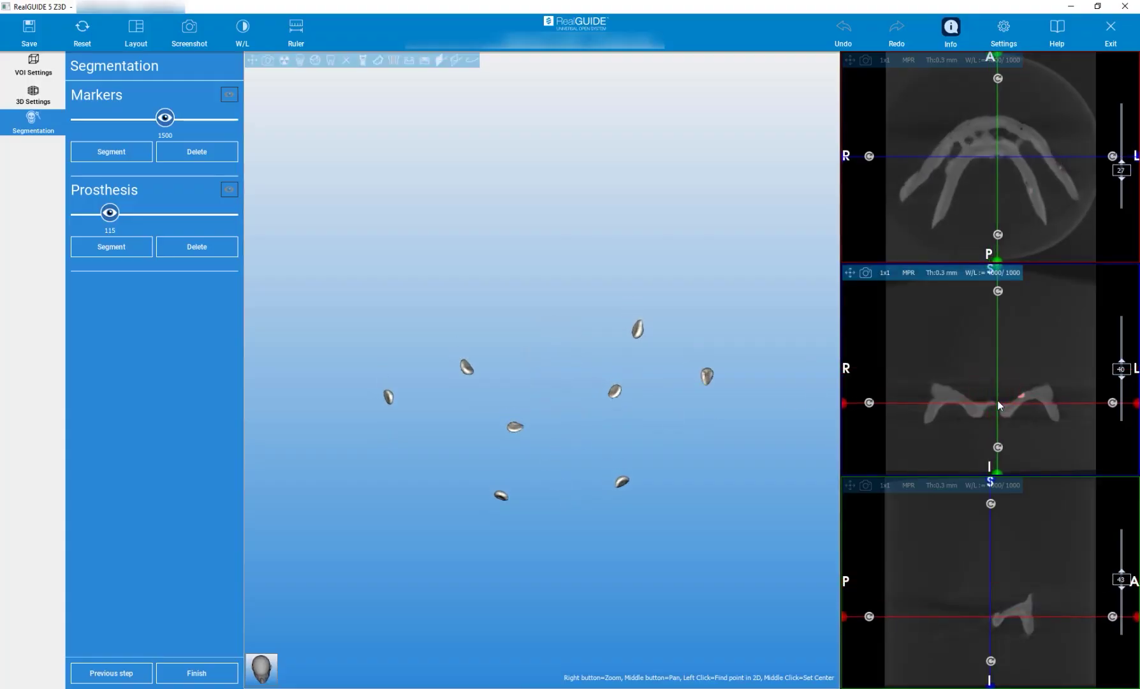
right_drag(969, 183, 973, 114)
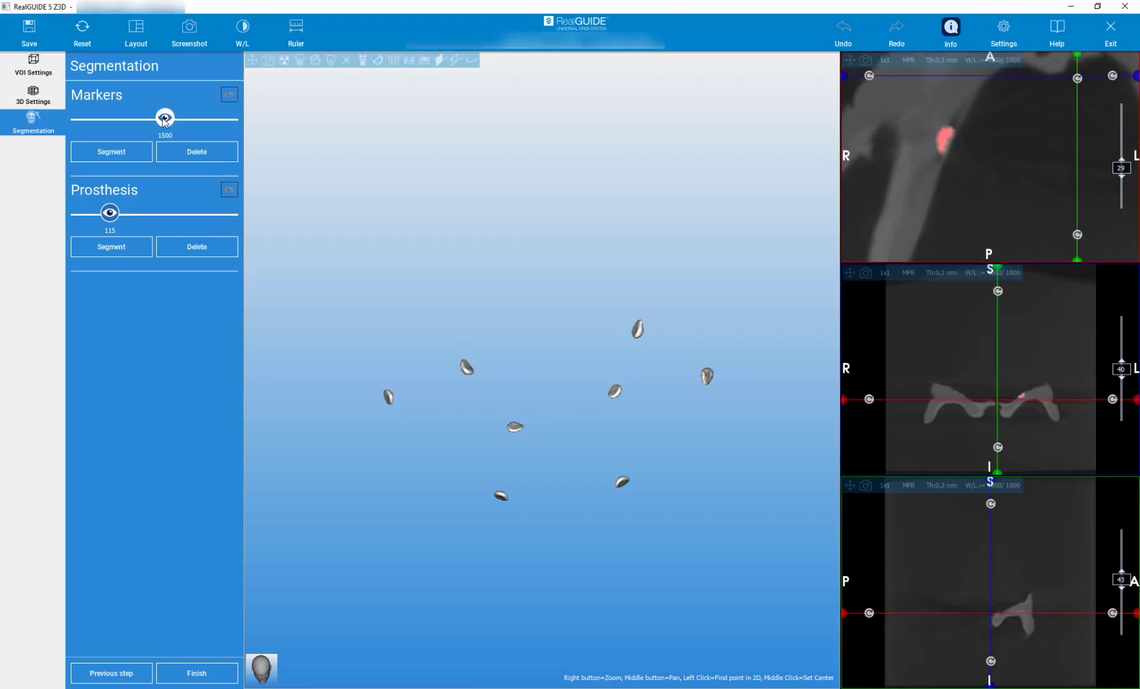
Segment the markers with a threshold of 987 and apply the result in the volume editor
click(163, 119)
mouse_move(160, 115)
mouse_down()
mouse_move(186, 111)
mouse_move(146, 115)
mouse_up()
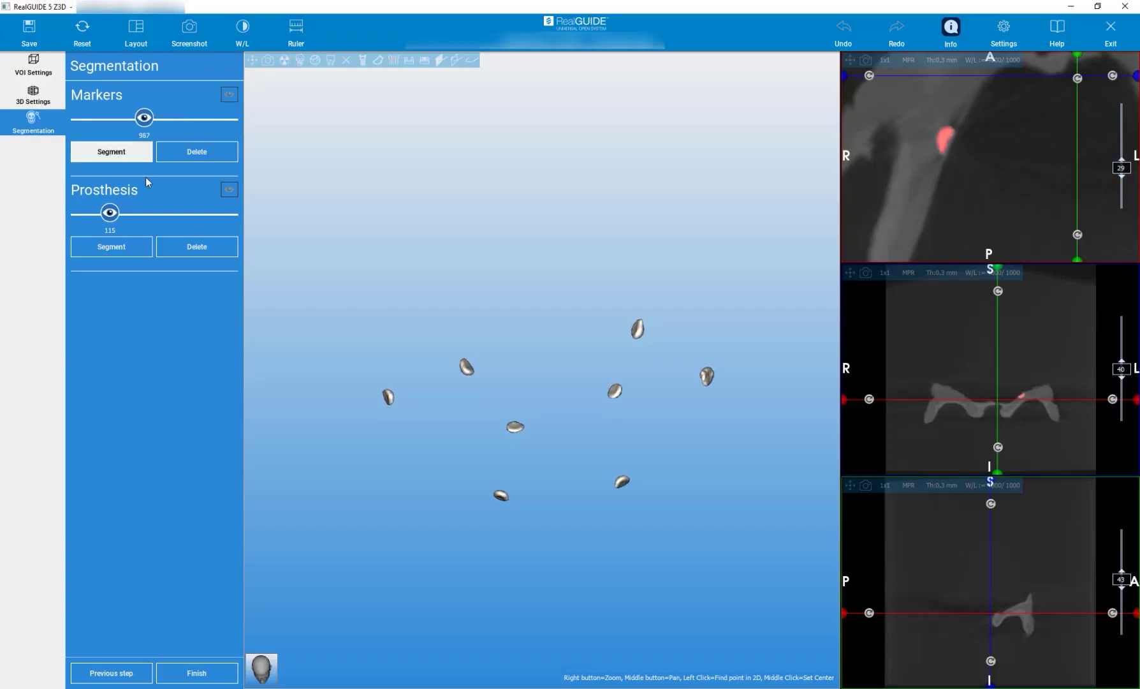
click(112, 153)
mouse_move(532, 389)
mouse_down()
mouse_move(522, 276)
mouse_move(407, 287)
mouse_move(539, 306)
mouse_move(512, 333)
mouse_up()
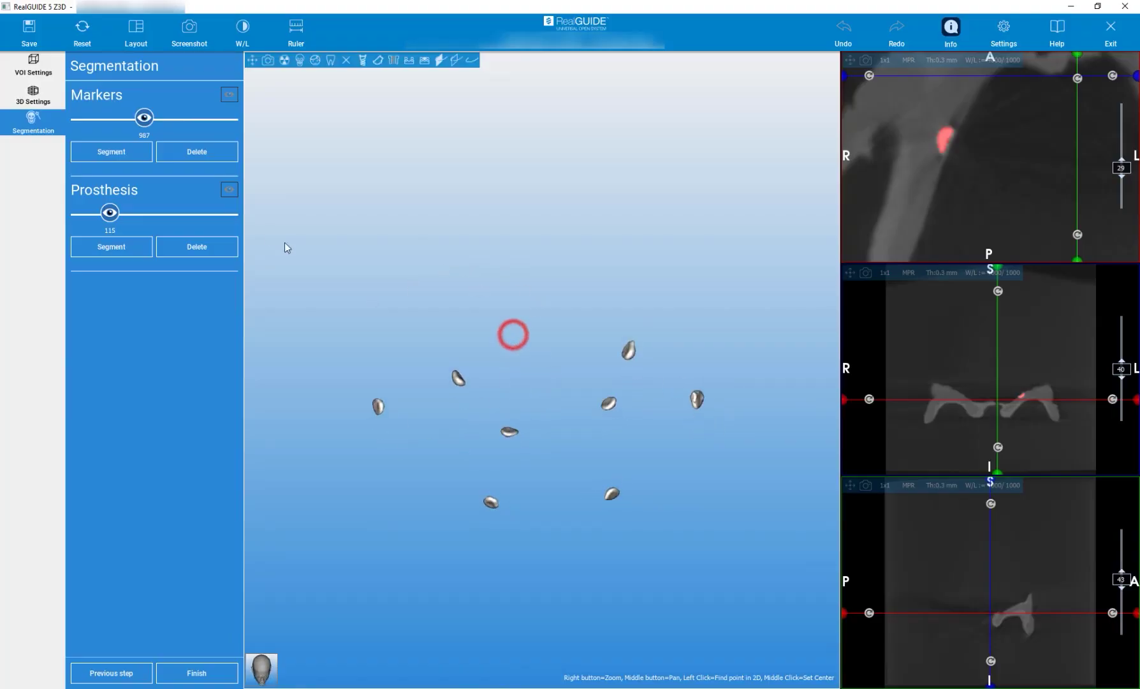
click(115, 156)
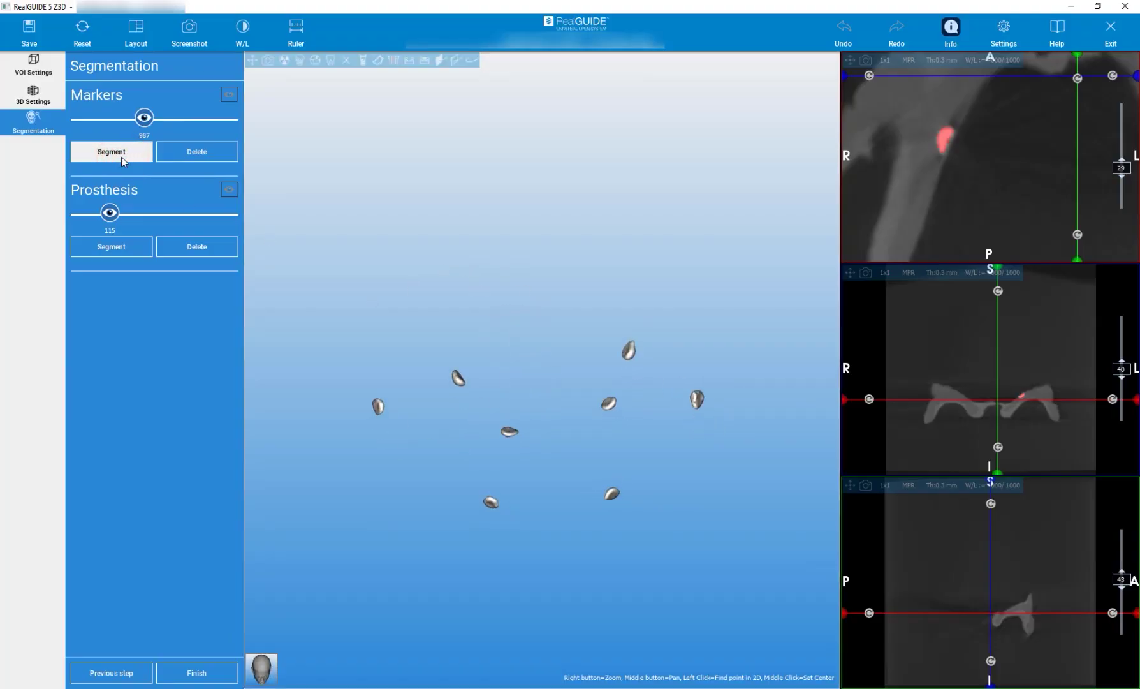
drag(457, 303, 448, 338)
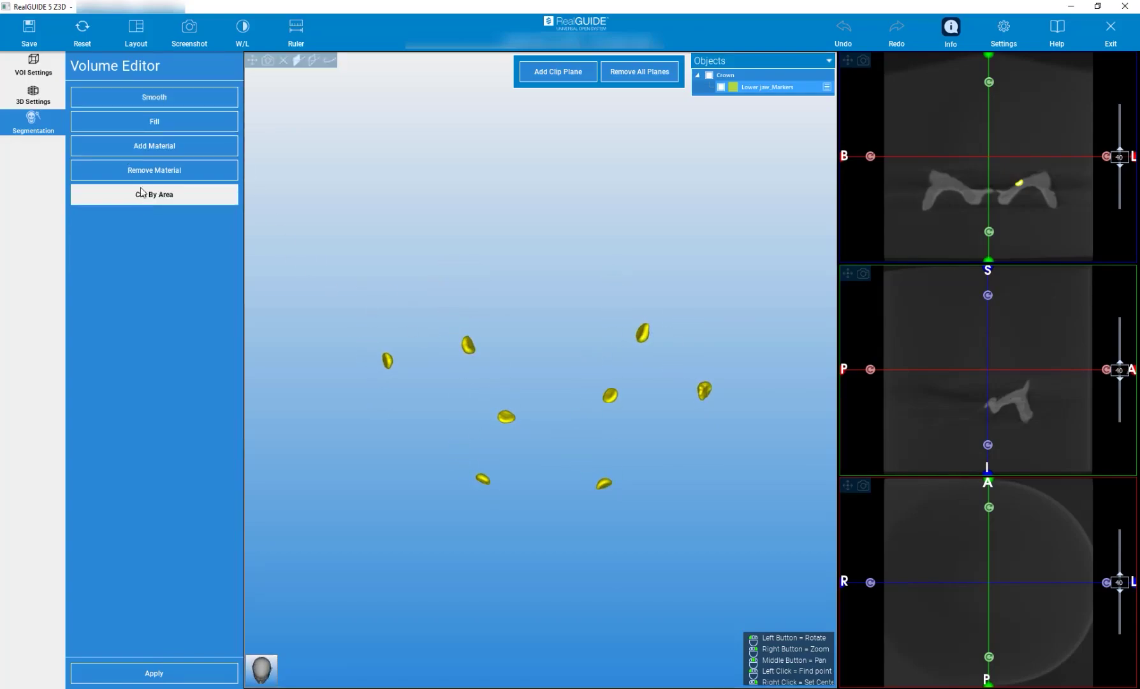
click(204, 675)
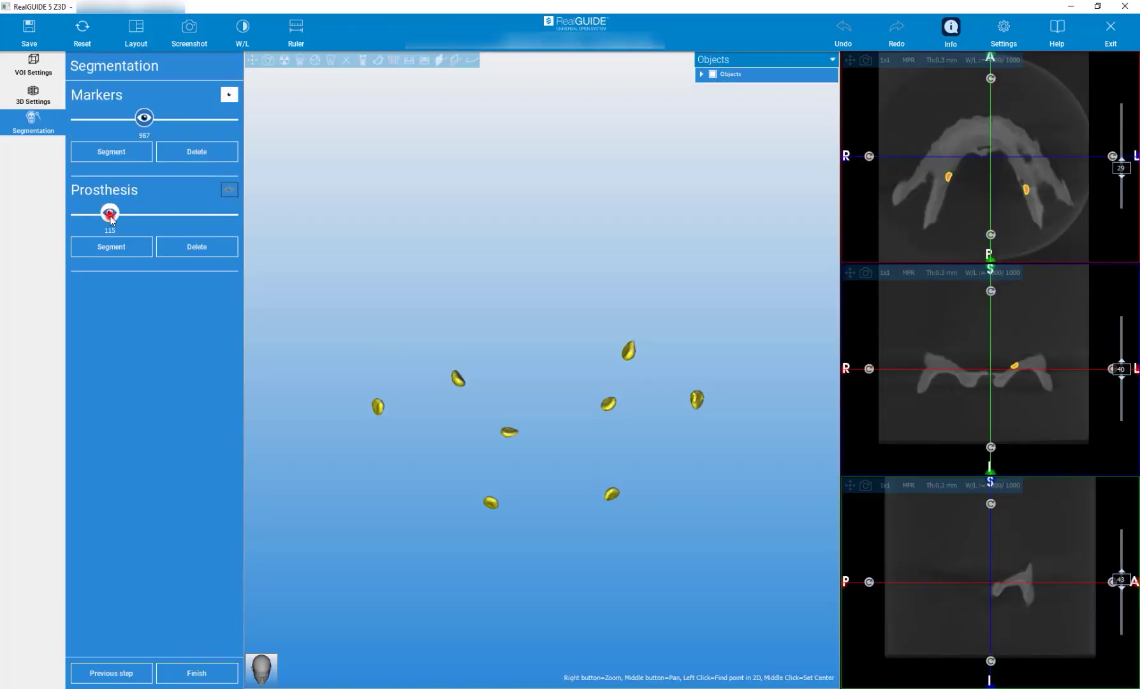
Set the prosthesis segmentation threshold to 100 and check the mask's coverage in the slice views
drag(110, 214, 110, 218)
drag(562, 288, 558, 288)
drag(987, 378, 983, 378)
right_drag(948, 369, 941, 308)
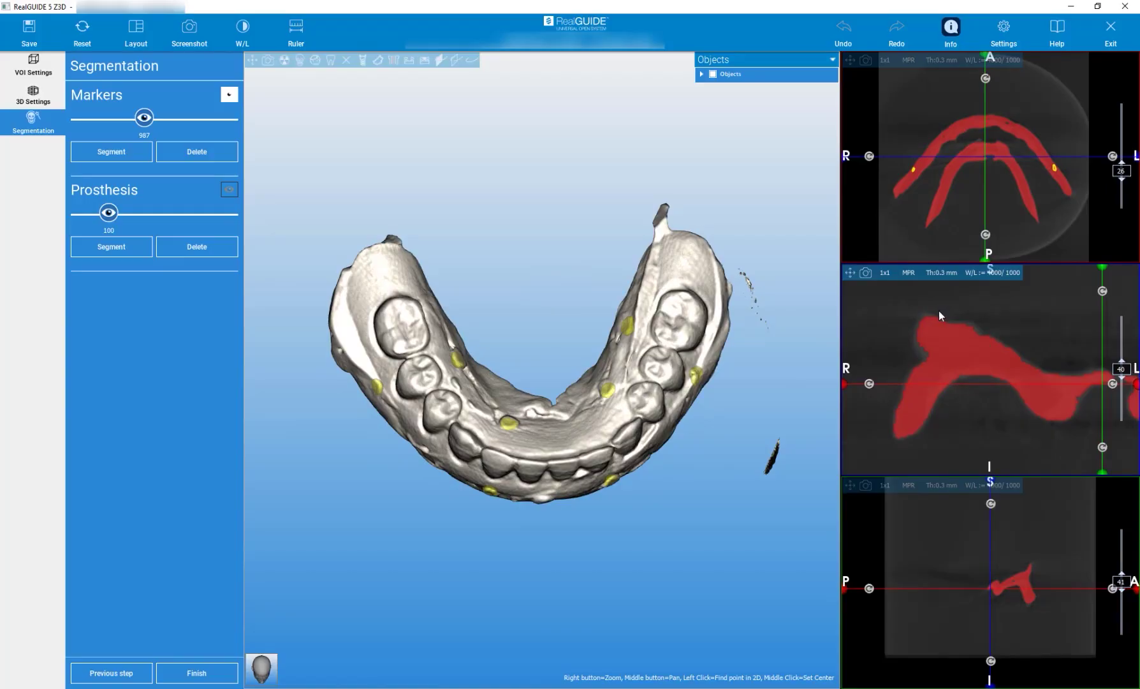
Set the prosthesis segmentation threshold to 115 and segment the prosthesis
drag(110, 213, 111, 214)
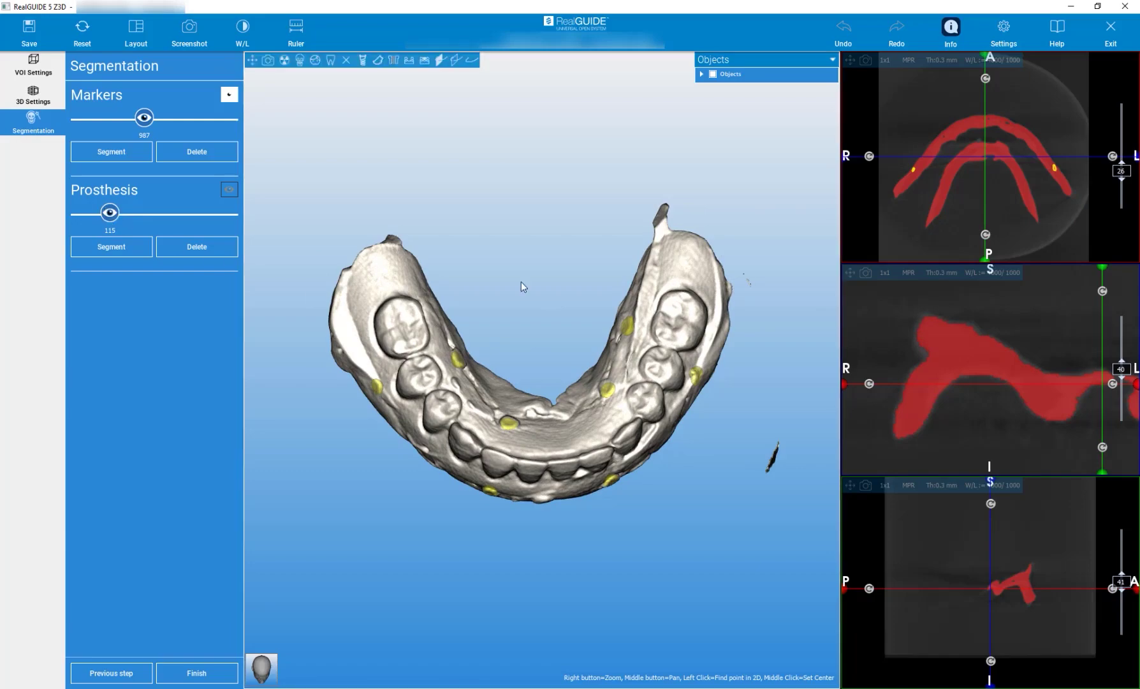
drag(524, 296, 518, 277)
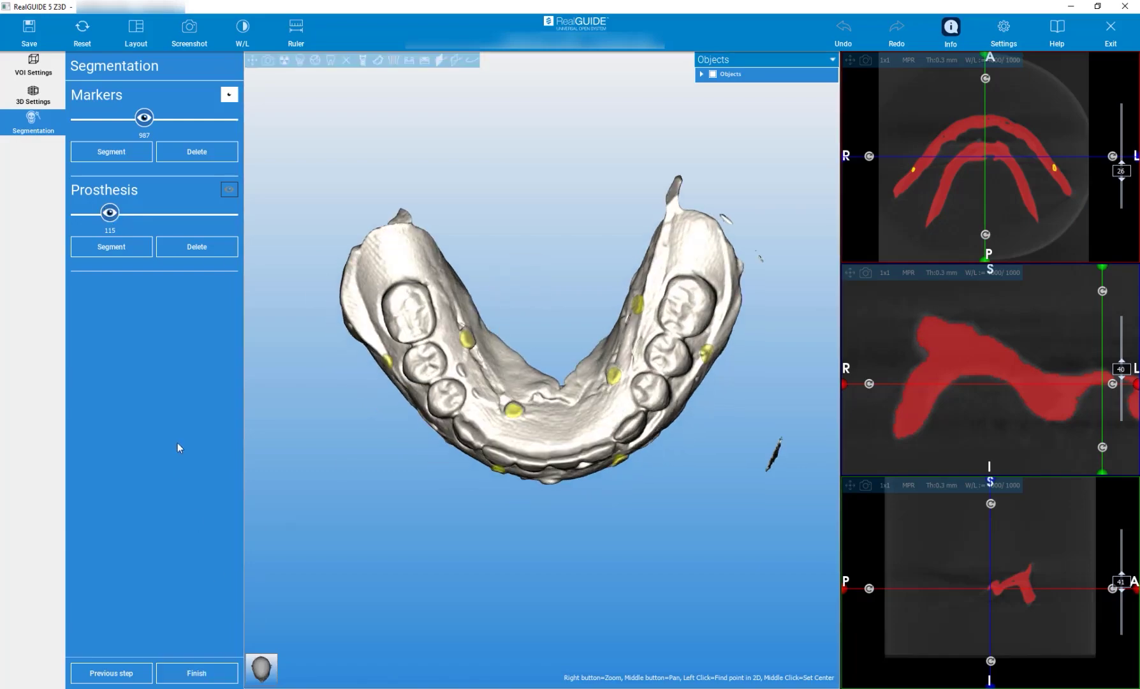
click(97, 246)
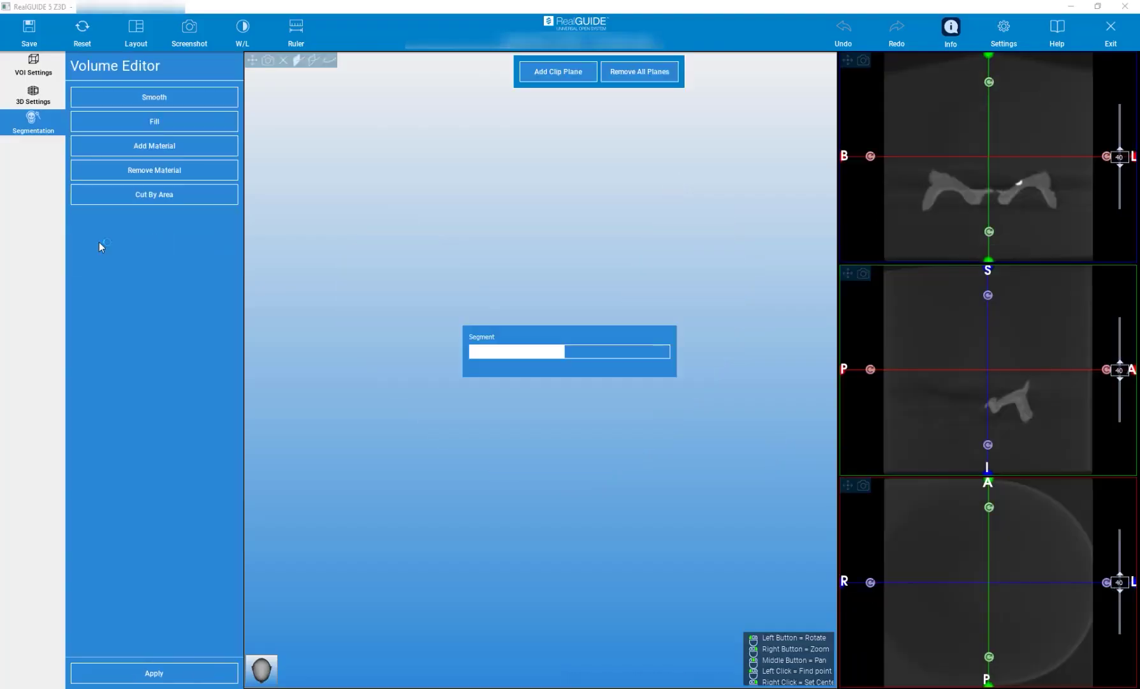
Cut away the spike and loose fragment beyond the prosthesis's rear end on the patient's left with a Cut By Area outline
mouse_move(557, 278)
mouse_down()
mouse_move(514, 278)
mouse_move(562, 287)
mouse_up()
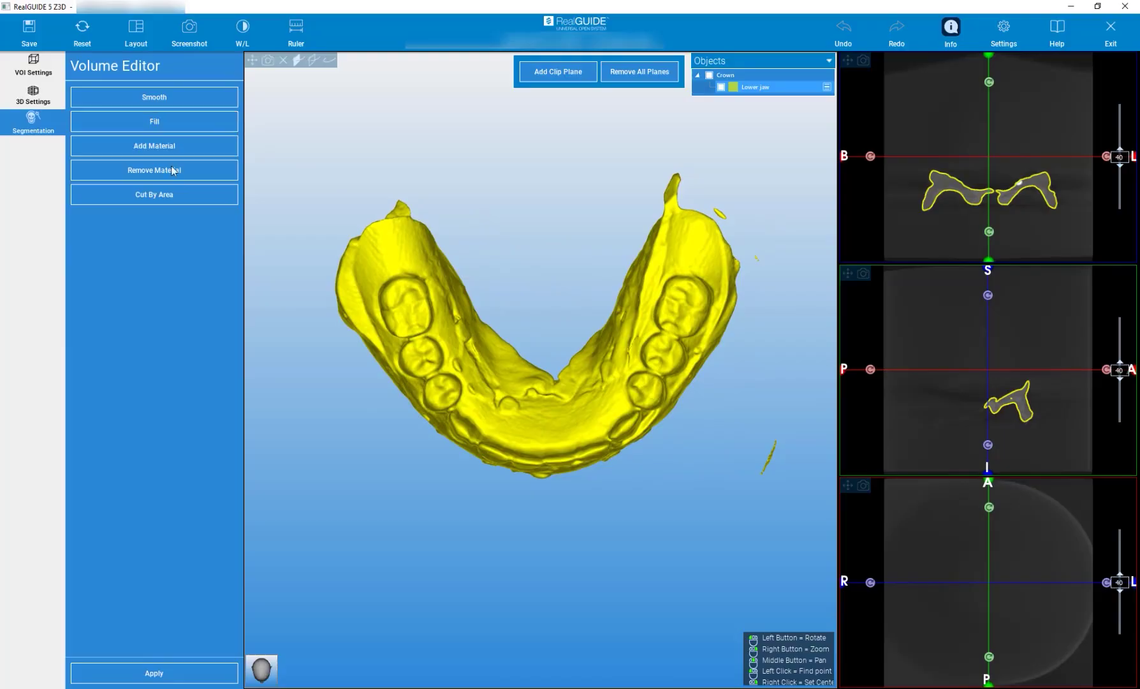
click(177, 194)
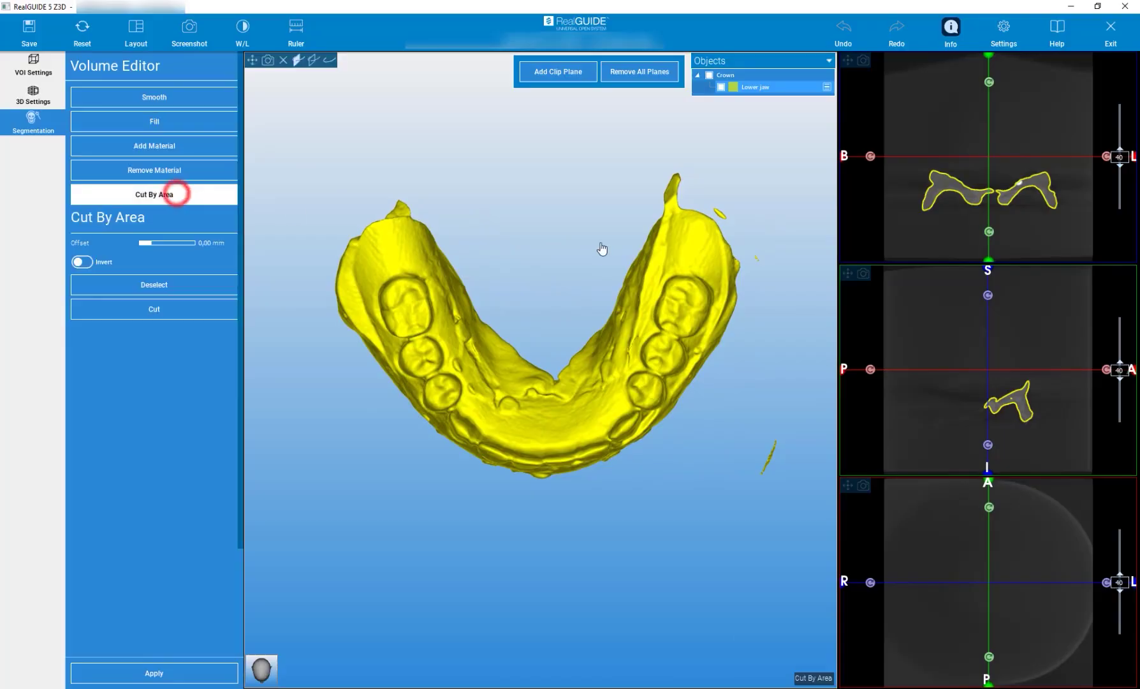
click(686, 205)
click(710, 214)
click(728, 230)
click(747, 204)
click(708, 168)
click(667, 150)
click(603, 174)
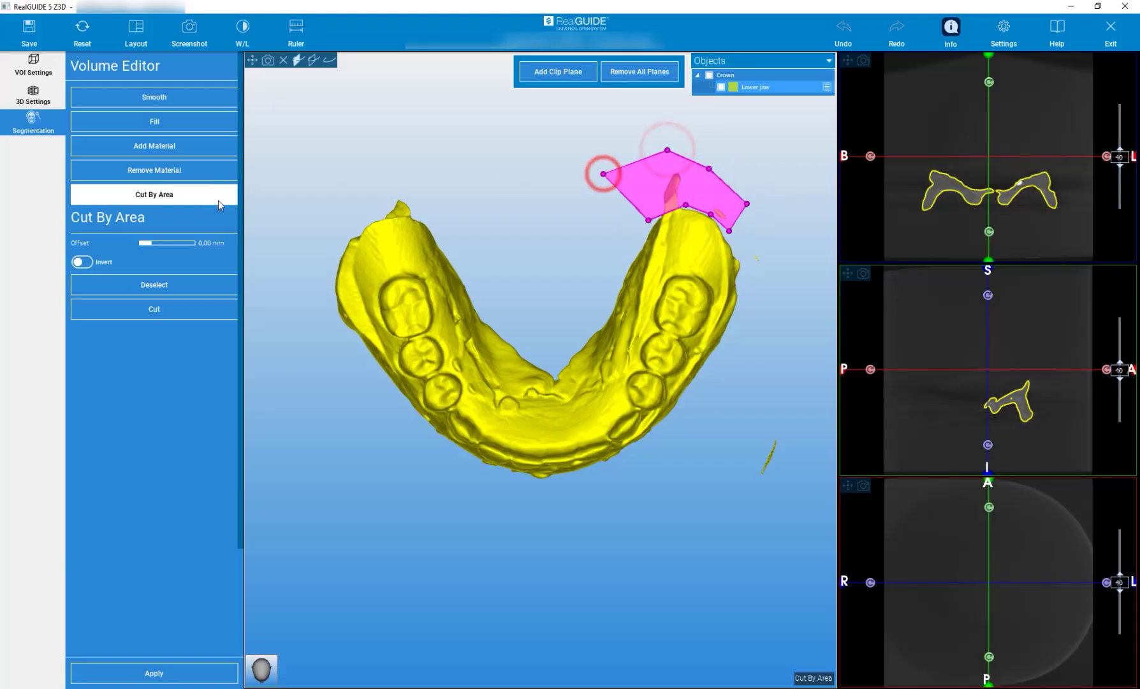
click(137, 305)
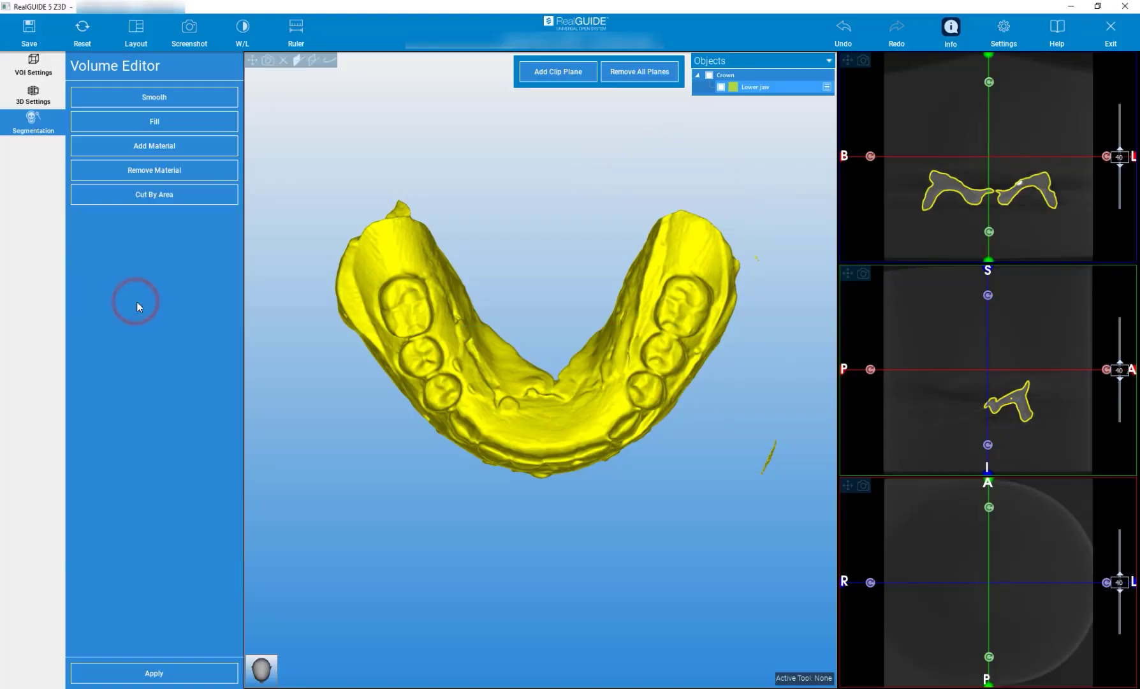
Outline the loose fragment floating beside the front of the prosthesis with Cut By Area and cut it away
drag(345, 176, 259, 215)
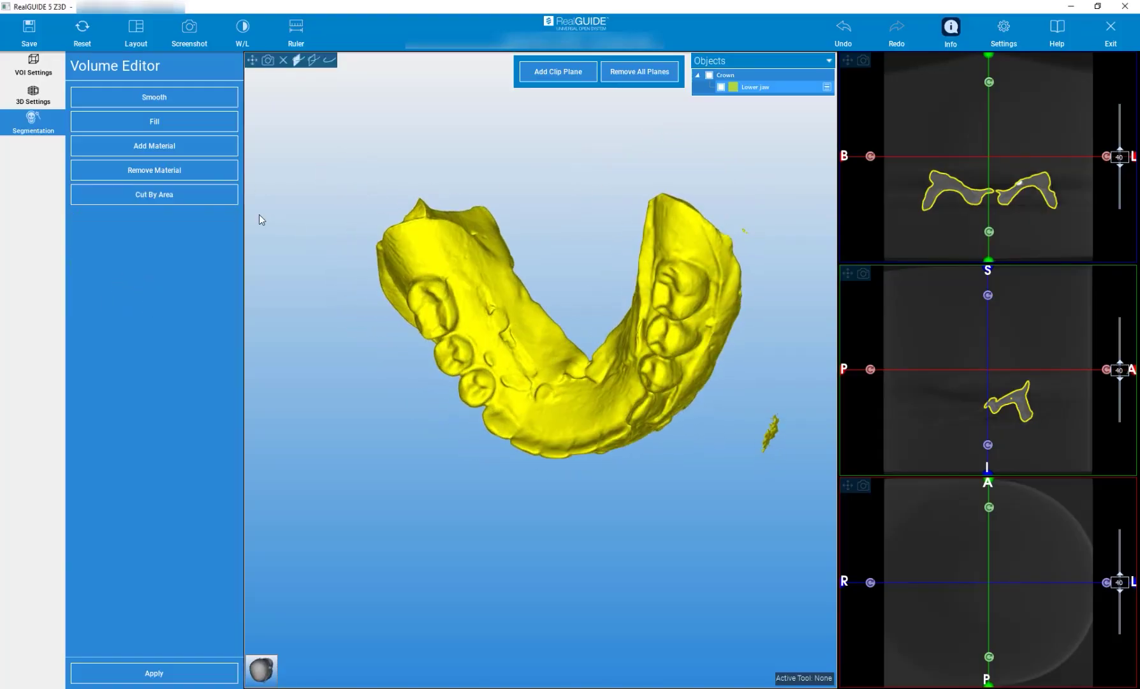
click(177, 194)
click(748, 392)
click(732, 447)
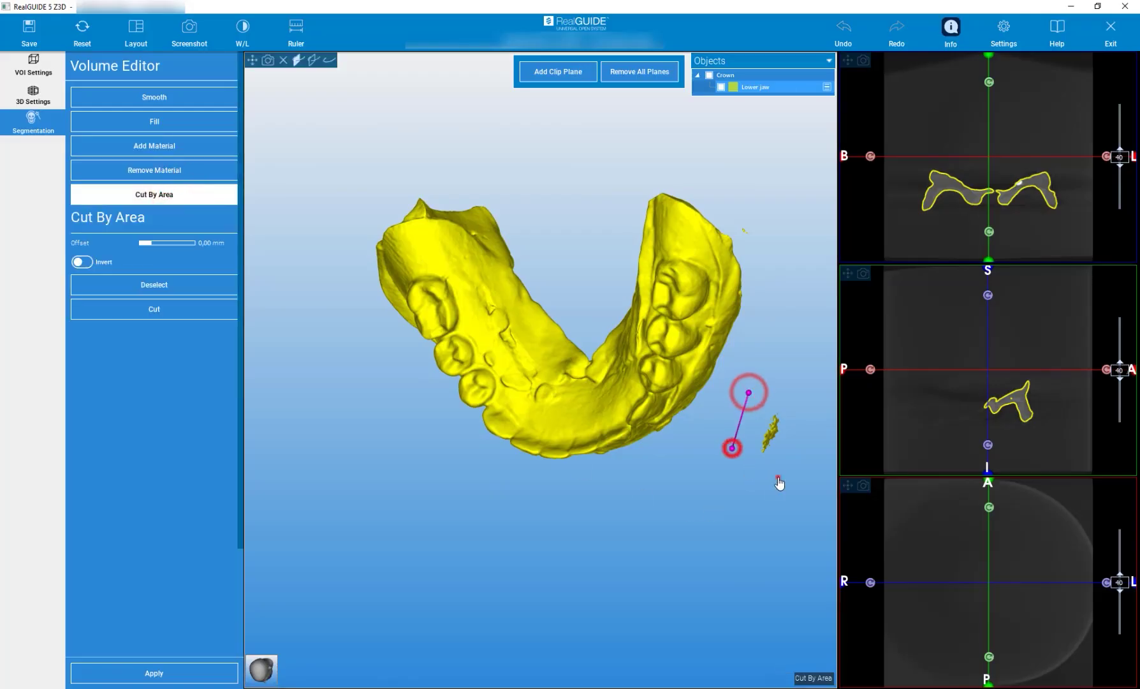
click(777, 476)
click(804, 456)
click(807, 394)
click(155, 309)
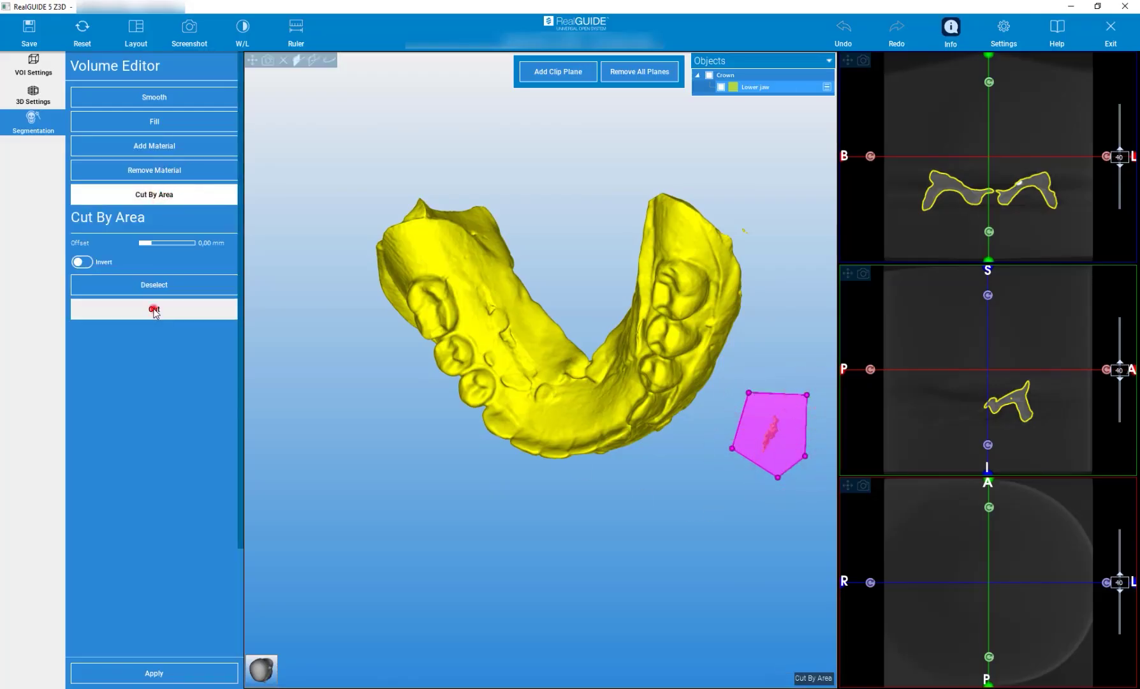
Smooth the rear part of the prosthesis near the molars with the 5.0 mm Smooth brush at strength 60
drag(361, 423, 504, 572)
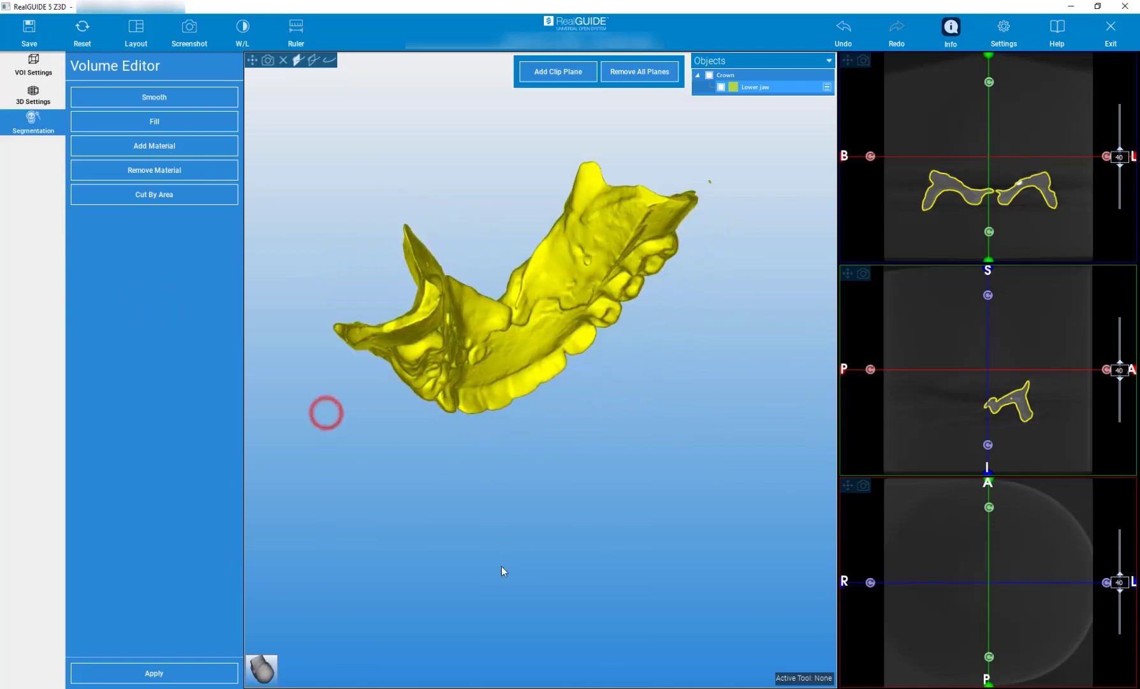
click(159, 100)
mouse_move(491, 166)
mouse_down()
mouse_move(493, 185)
mouse_move(596, 220)
mouse_move(427, 216)
mouse_move(300, 252)
mouse_move(318, 321)
mouse_move(316, 259)
mouse_move(561, 279)
mouse_up()
scroll(561, 279, up, 5)
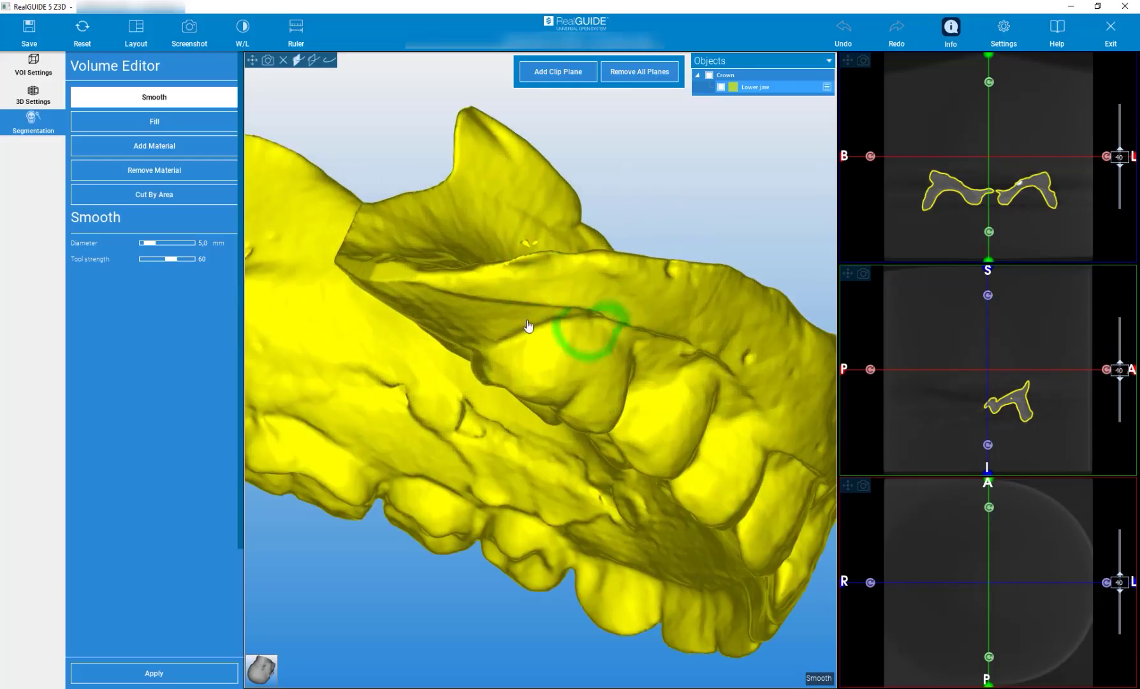
mouse_move(361, 149)
mouse_down()
mouse_move(445, 132)
mouse_move(467, 165)
mouse_move(580, 228)
mouse_move(402, 358)
mouse_move(513, 231)
mouse_move(581, 233)
mouse_move(607, 123)
mouse_move(293, 175)
mouse_up()
Fill surface defects on the prosthesis's inner rear flange with the 5.0 mm Fill brush at strength 60
click(156, 123)
click(501, 325)
mouse_move(518, 255)
mouse_down()
mouse_move(665, 229)
mouse_move(663, 306)
mouse_move(411, 245)
mouse_up()
click(411, 244)
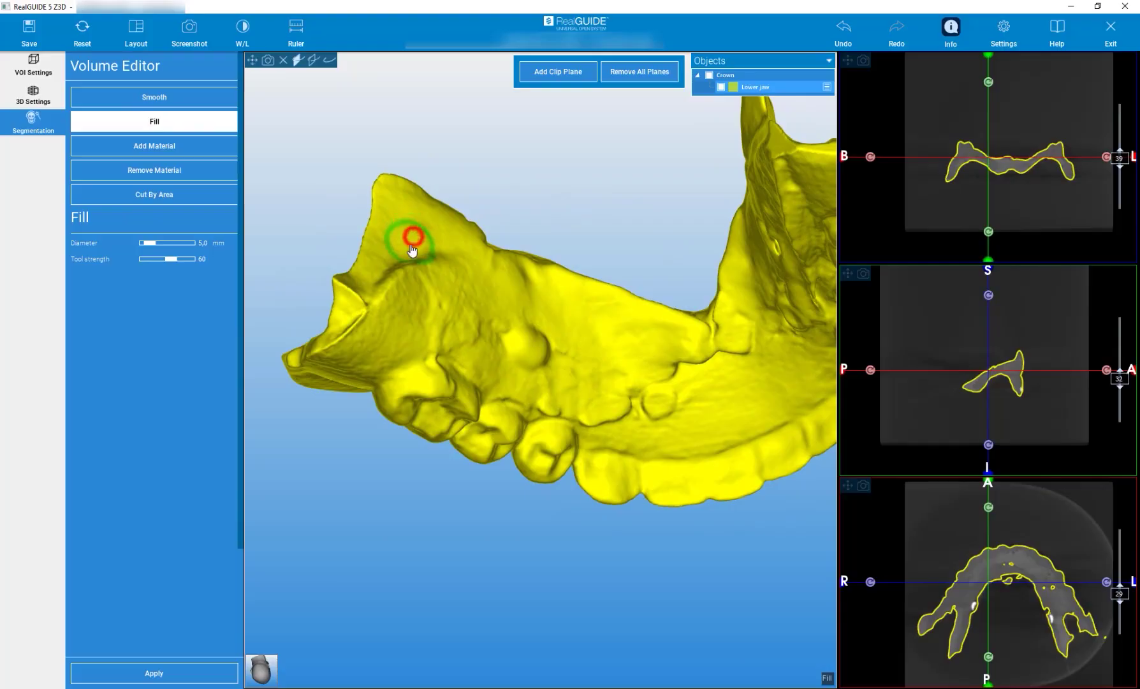
Smooth the jagged rear edge of the prosthesis with the 5.0 mm Smooth brush at strength 60
mouse_move(326, 234)
mouse_down()
mouse_move(377, 234)
mouse_move(294, 211)
mouse_up()
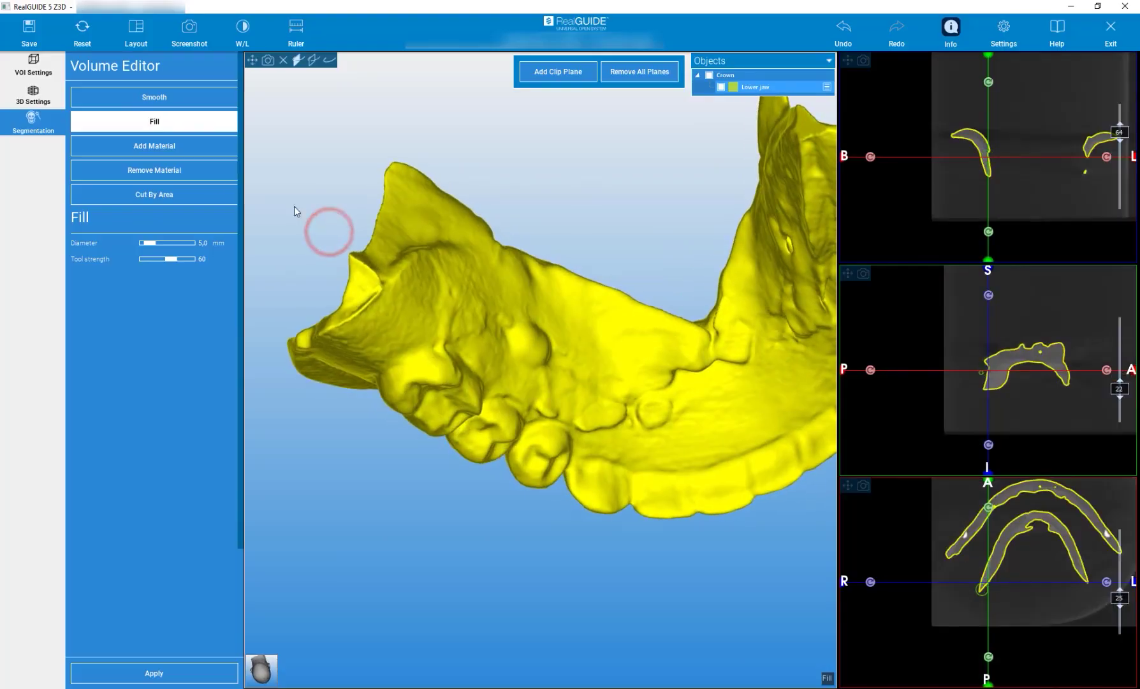
click(146, 97)
drag(360, 266, 367, 267)
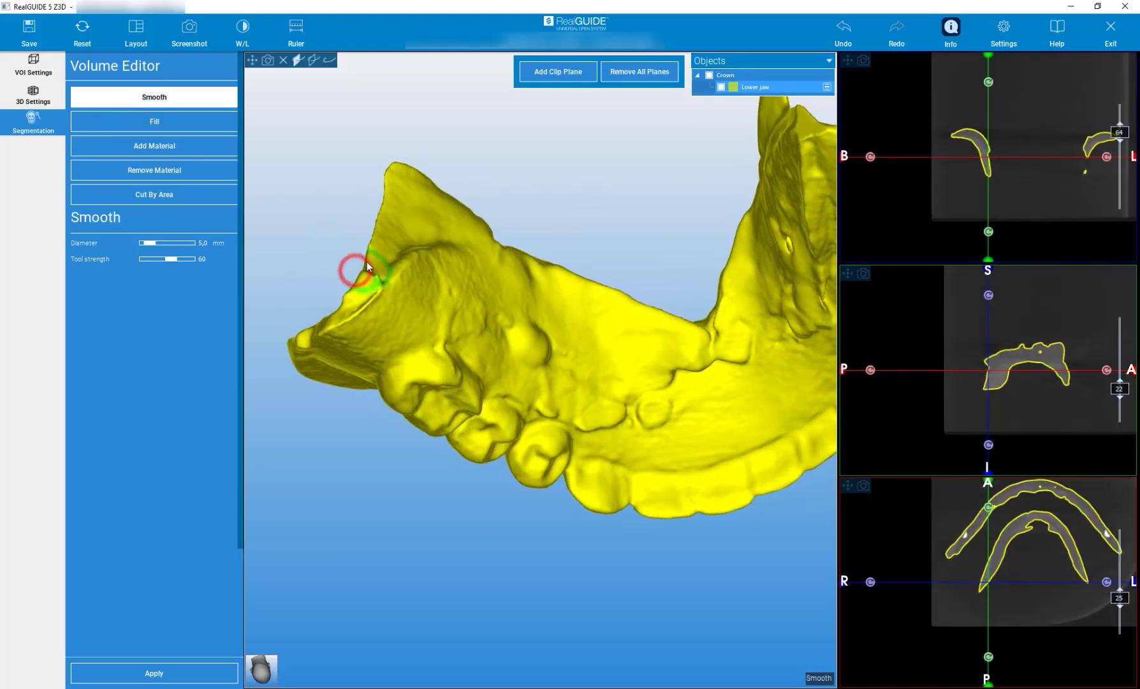
mouse_move(315, 236)
mouse_down()
mouse_move(359, 248)
mouse_move(374, 284)
mouse_move(356, 296)
mouse_up()
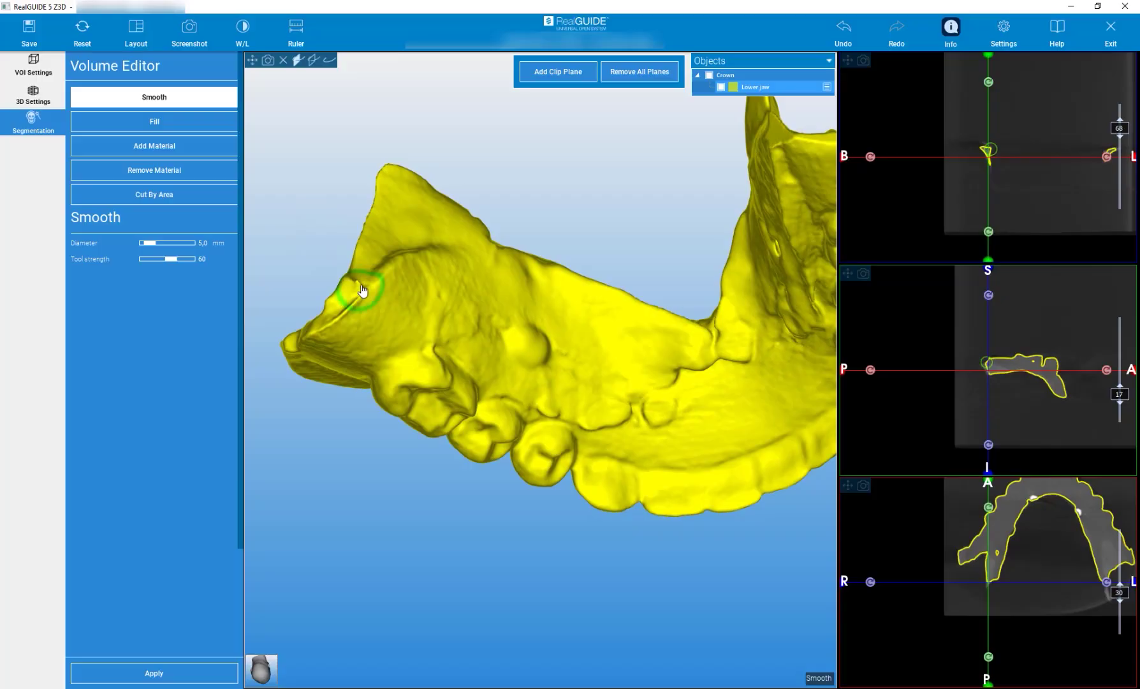
Check the edited prosthesis from above and from the front, and apply the volume edits
mouse_move(574, 186)
mouse_down()
mouse_move(547, 203)
mouse_move(529, 162)
mouse_move(582, 222)
mouse_move(597, 188)
mouse_move(702, 138)
mouse_move(705, 150)
mouse_move(638, 165)
mouse_move(516, 257)
mouse_move(531, 308)
mouse_move(484, 256)
mouse_move(435, 128)
mouse_move(357, 142)
mouse_move(446, 141)
mouse_move(420, 298)
mouse_move(478, 359)
mouse_move(536, 362)
mouse_move(577, 309)
mouse_move(450, 254)
mouse_move(515, 302)
mouse_move(532, 275)
mouse_up()
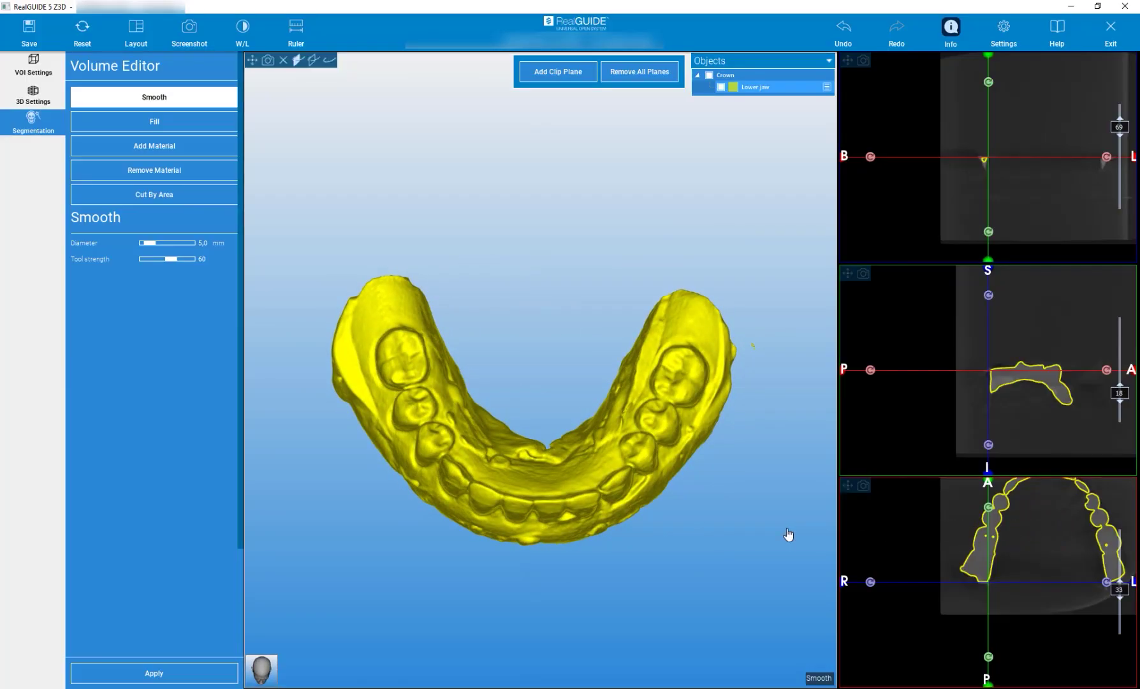
drag(336, 477, 330, 340)
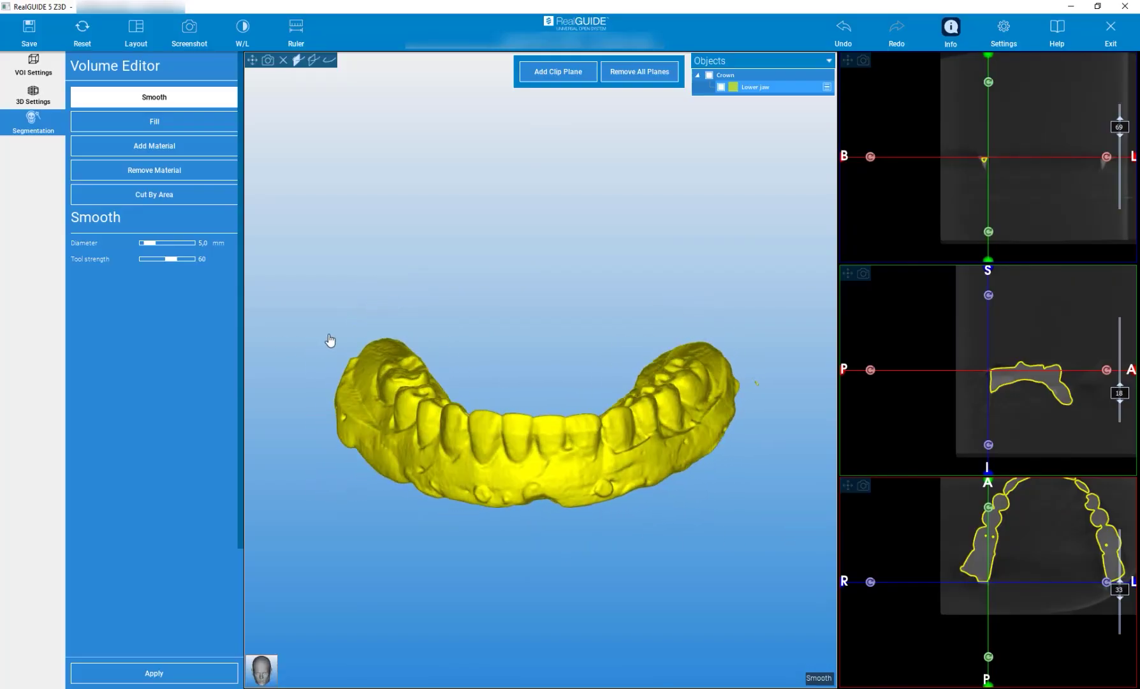
click(160, 673)
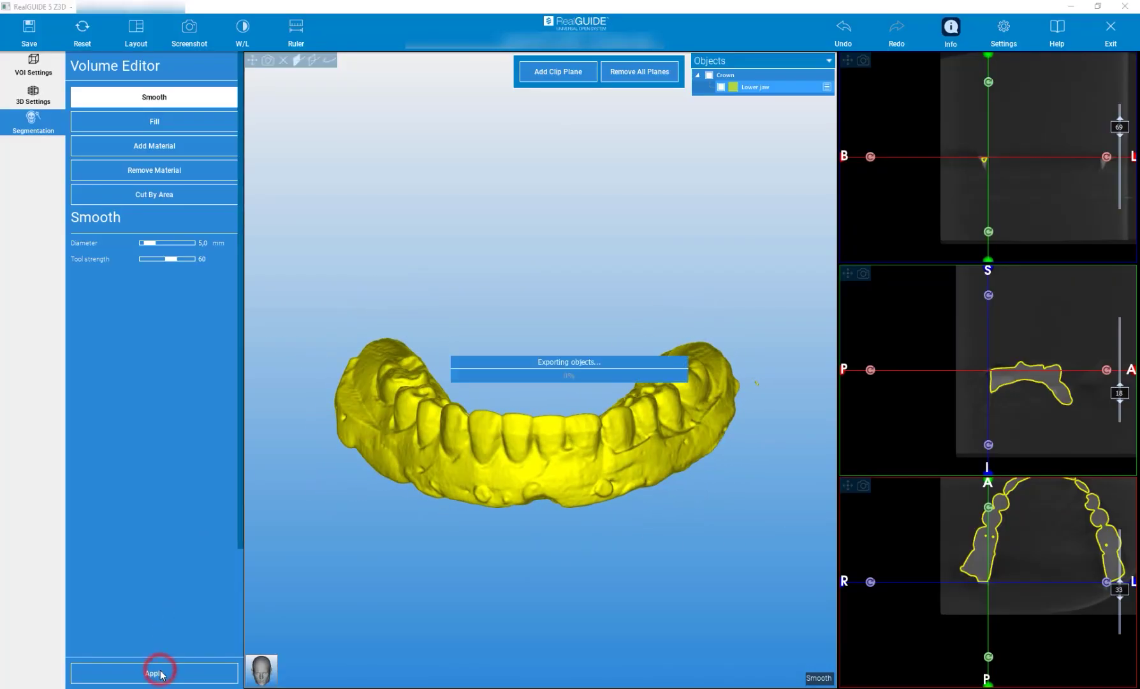
drag(403, 575, 412, 427)
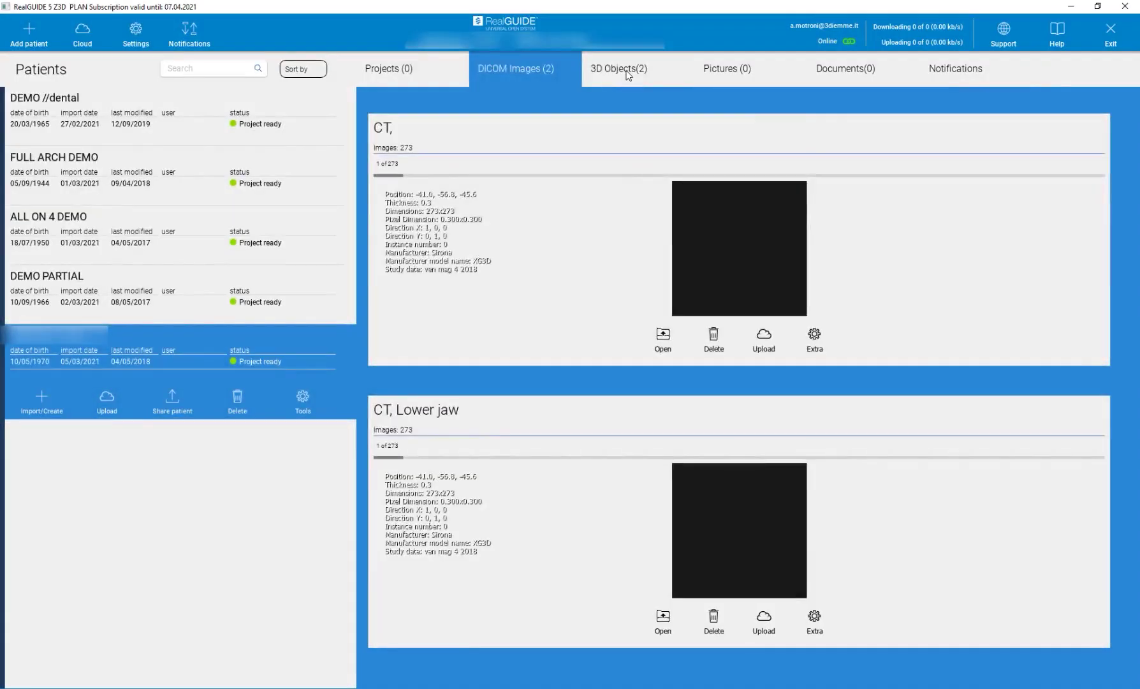
Review the exported Lower jaw and Lower jaw_Markers STL objects, and open the patient CT from the DICOM images
click(625, 70)
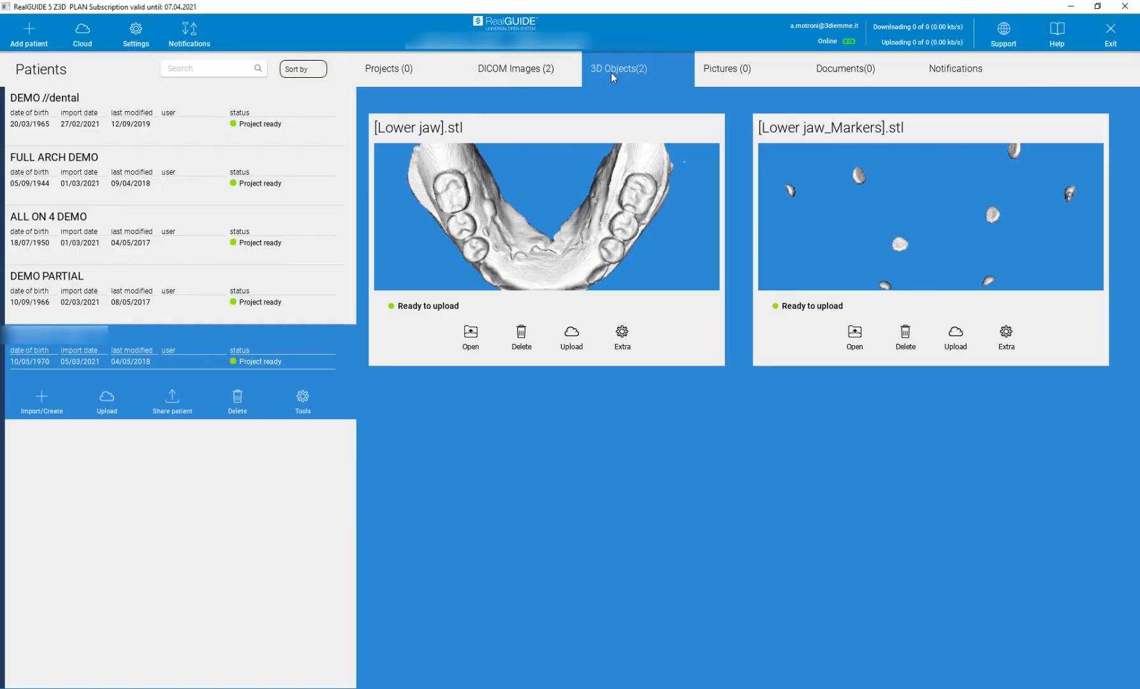
click(515, 76)
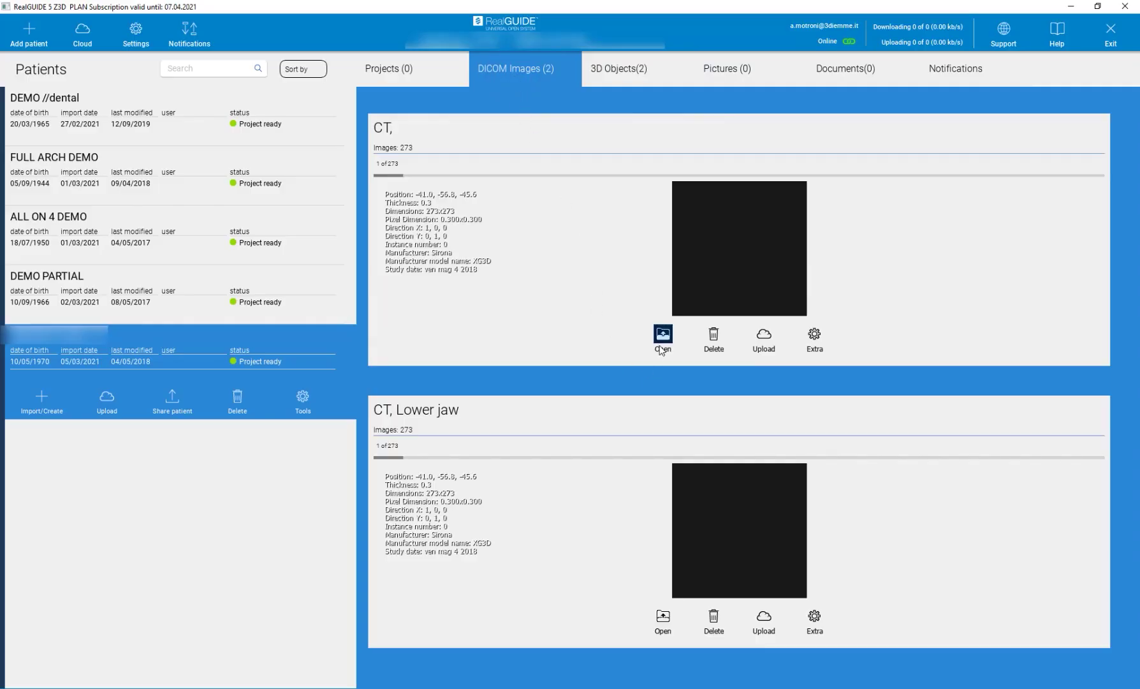
drag(391, 175, 547, 178)
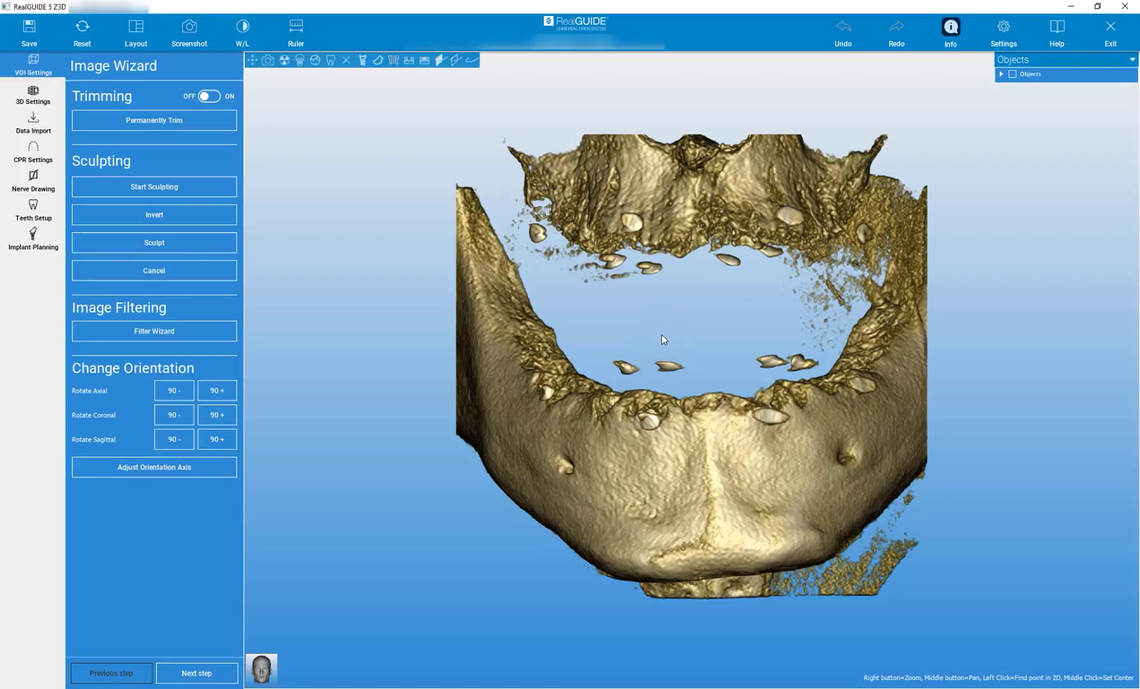
Trim the upper jaw off the CT volume permanently, lowering the upper face of the trimming box to between the jaws
mouse_move(640, 322)
mouse_down()
mouse_move(799, 323)
mouse_move(453, 341)
mouse_move(643, 347)
mouse_move(643, 322)
mouse_up()
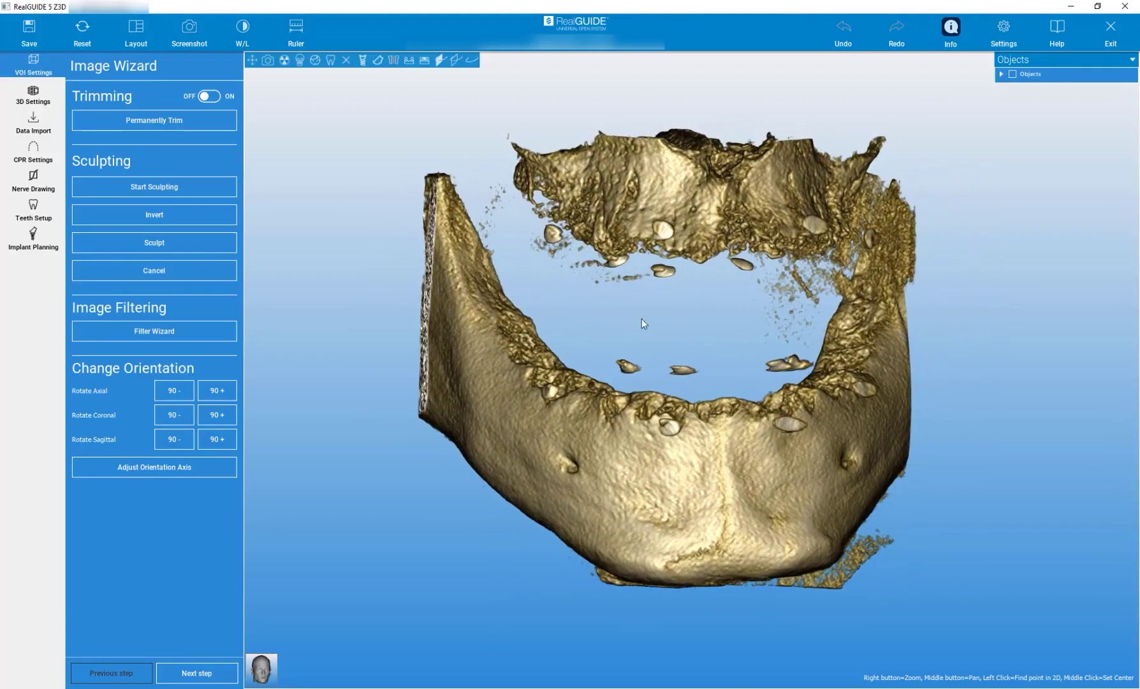
click(210, 97)
drag(698, 146, 694, 296)
drag(587, 230, 547, 234)
click(155, 119)
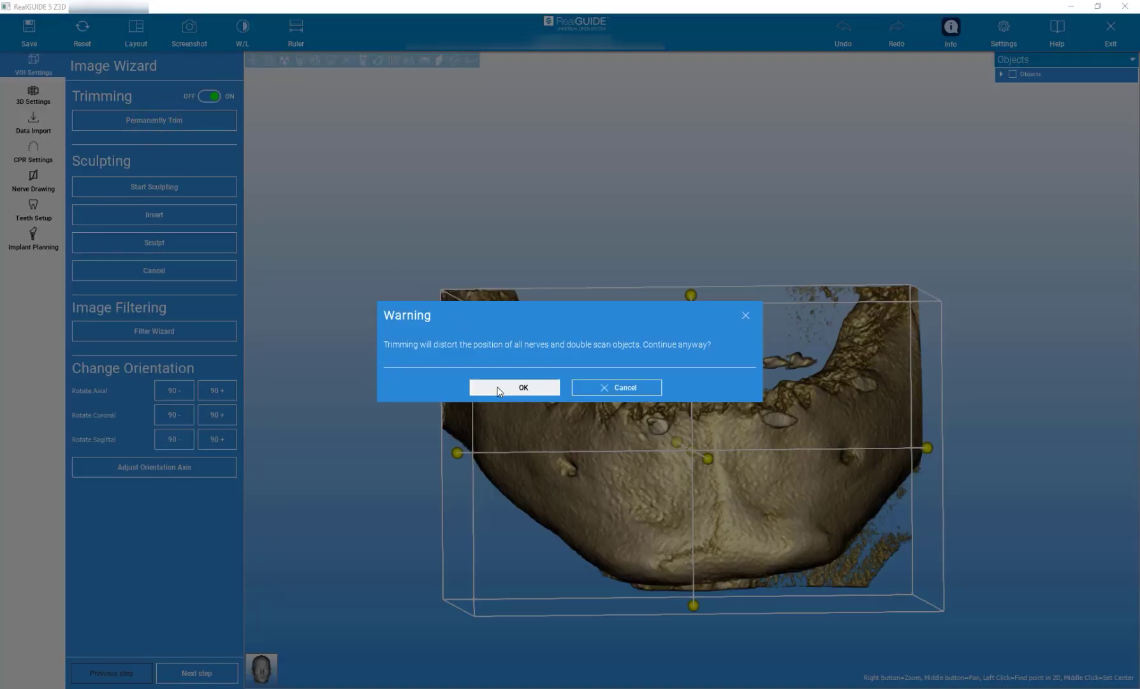
click(498, 387)
Sculpt away the bone fragment and scatter behind the mandible by enclosing them in a freehand polygon
drag(714, 225, 680, 408)
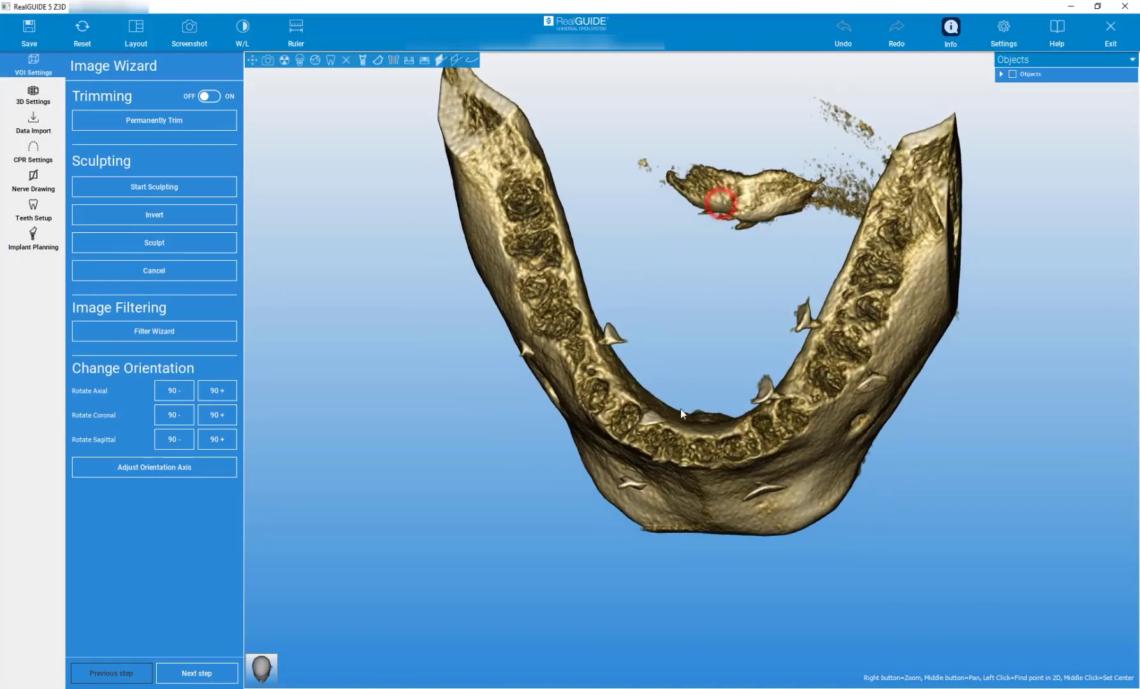
scroll(680, 408, down, 3)
drag(667, 342, 775, 472)
mouse_move(787, 332)
mouse_down()
mouse_move(763, 366)
mouse_move(738, 318)
mouse_up()
scroll(739, 318, up, 3)
click(171, 186)
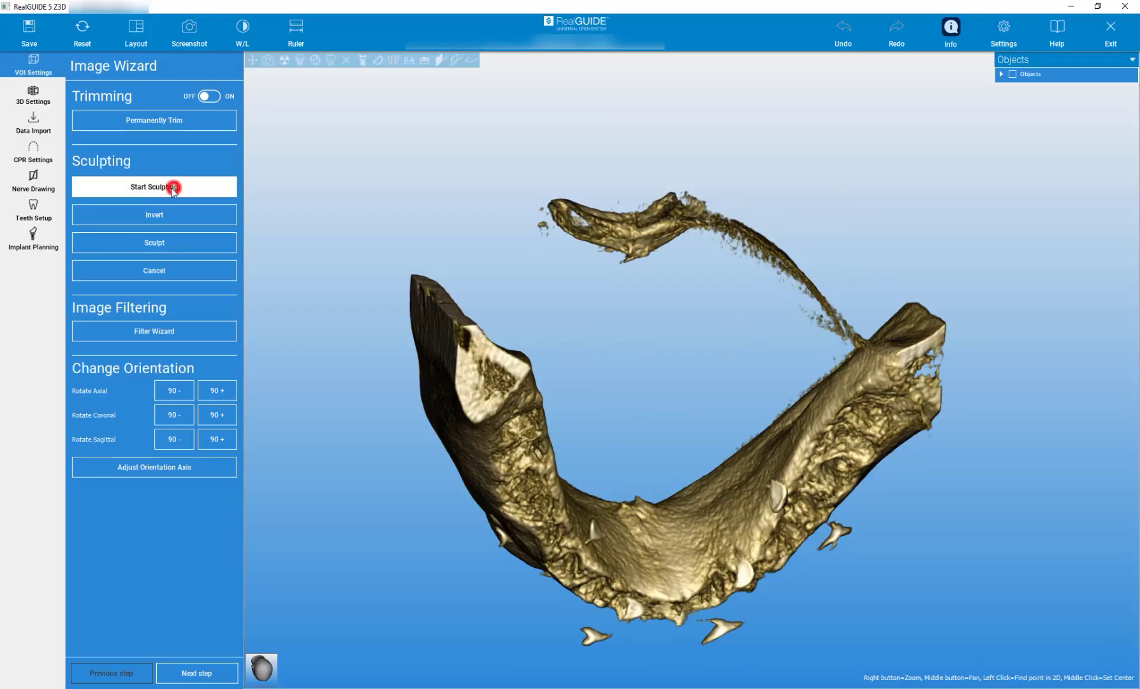
click(461, 219)
click(556, 263)
click(658, 295)
click(728, 281)
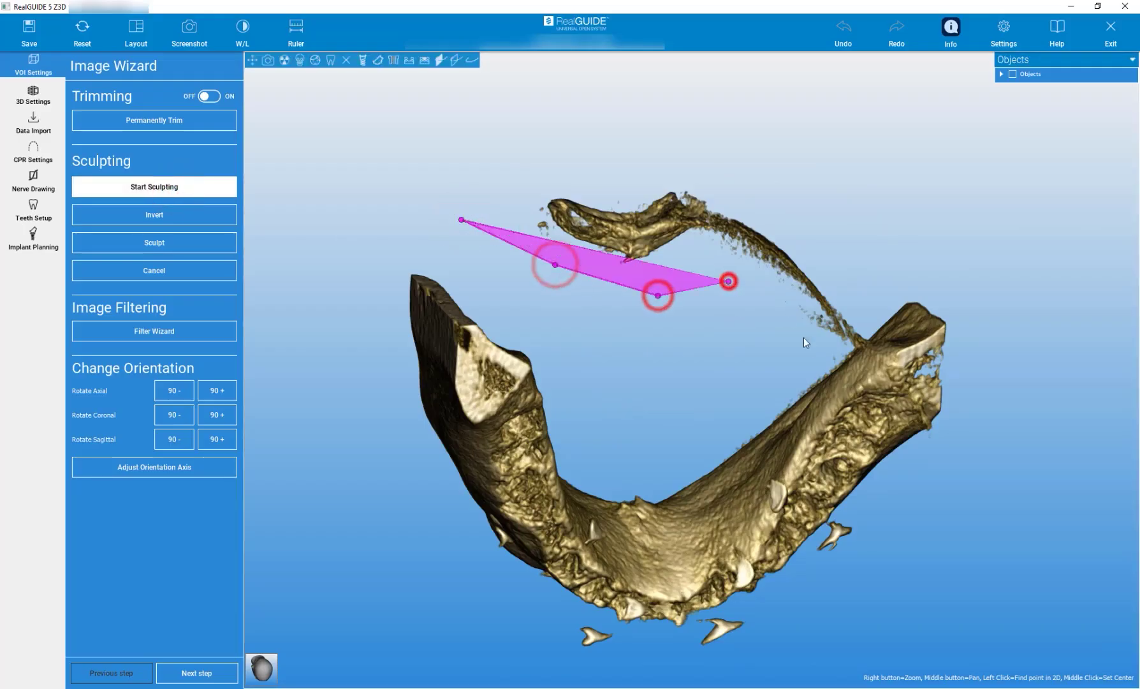
click(809, 343)
click(849, 349)
click(870, 333)
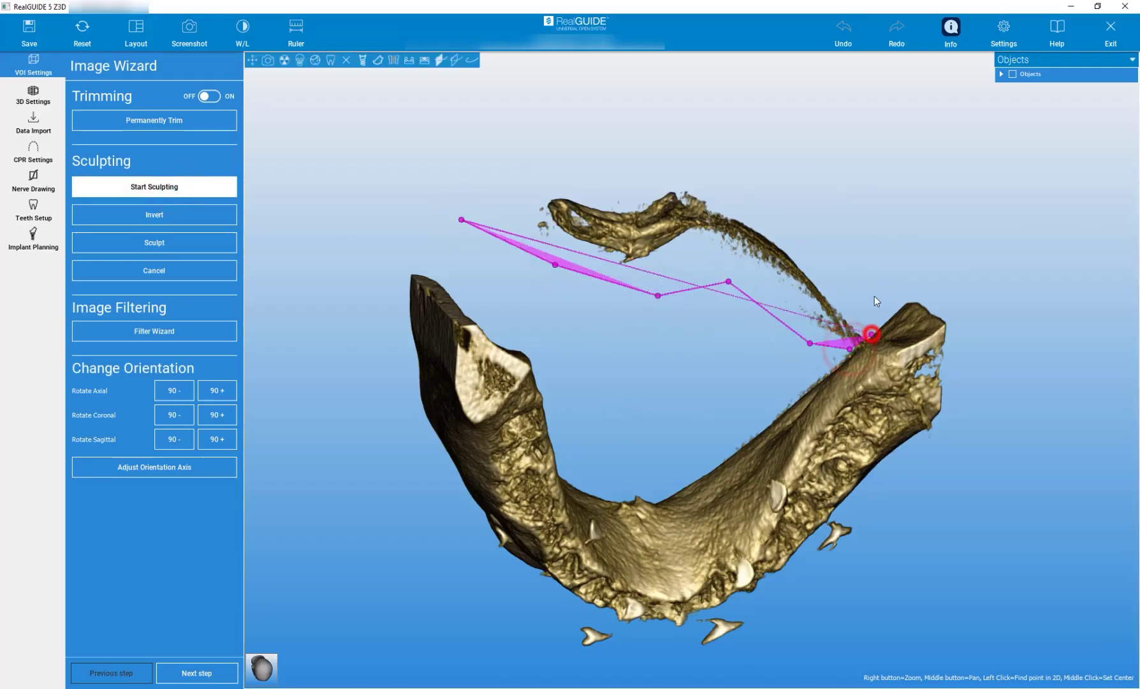
click(874, 274)
click(806, 190)
click(645, 149)
click(503, 174)
click(152, 243)
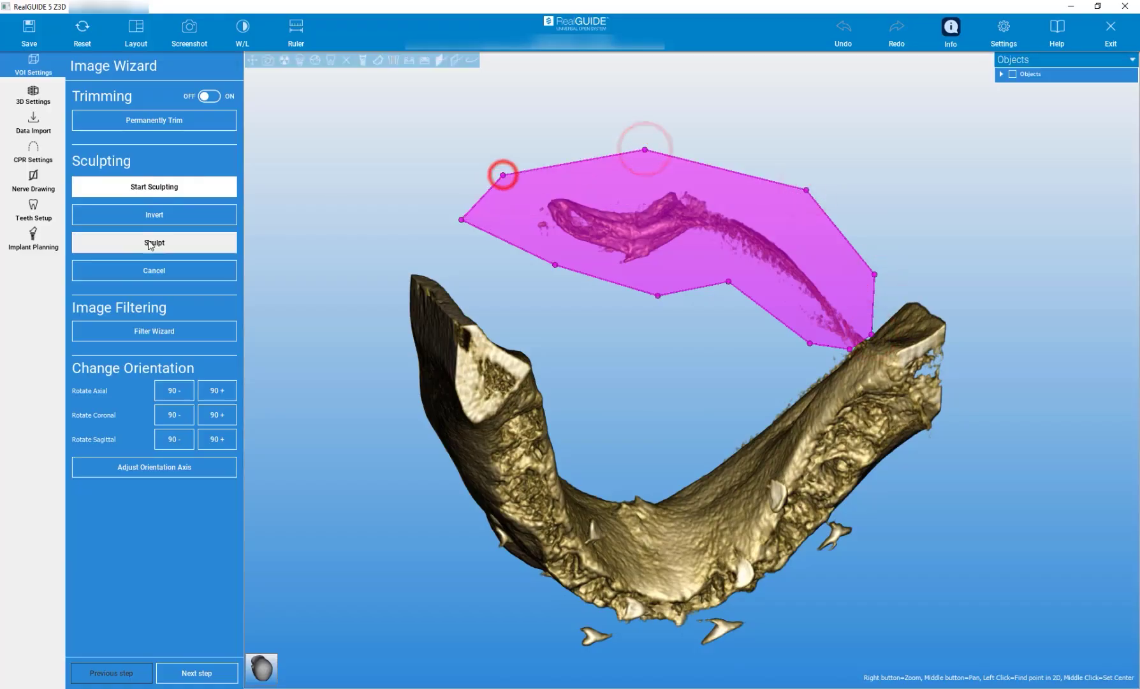
Continue through the 3D settings without changes to the import of 3D objects
mouse_move(686, 375)
mouse_down()
mouse_move(614, 211)
mouse_move(621, 280)
mouse_move(654, 254)
mouse_move(641, 158)
mouse_move(641, 218)
mouse_up()
click(198, 671)
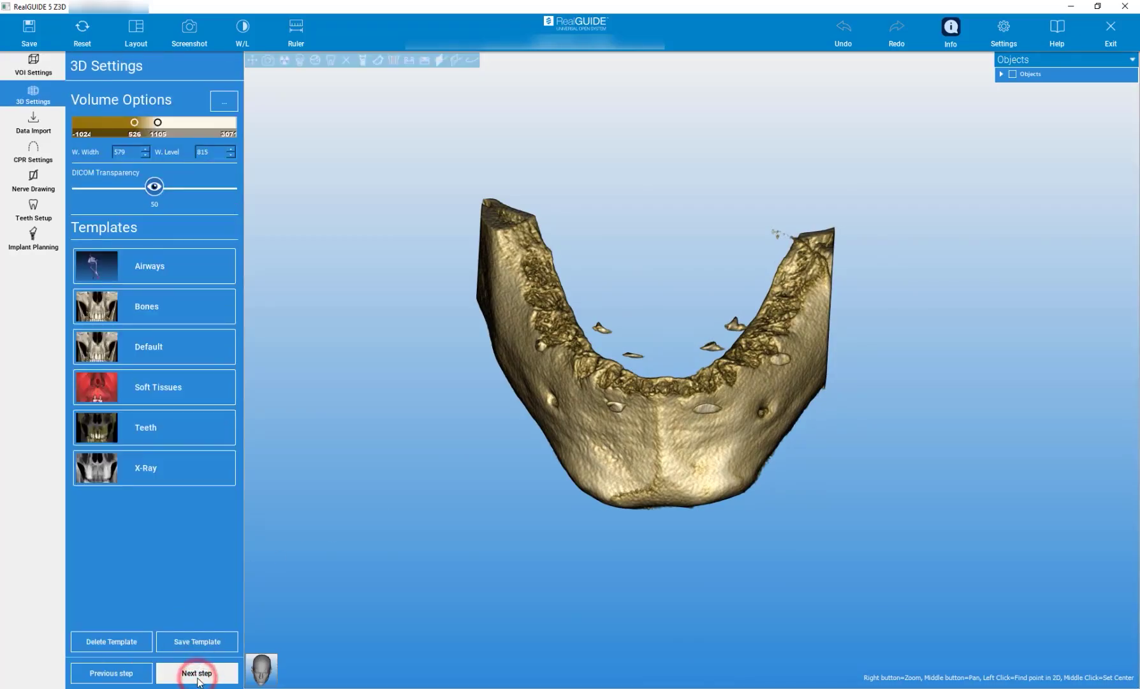
click(197, 677)
Show the Lower jaw prosthesis over the CT to check its alignment, hide it again, and select the markers object
click(133, 318)
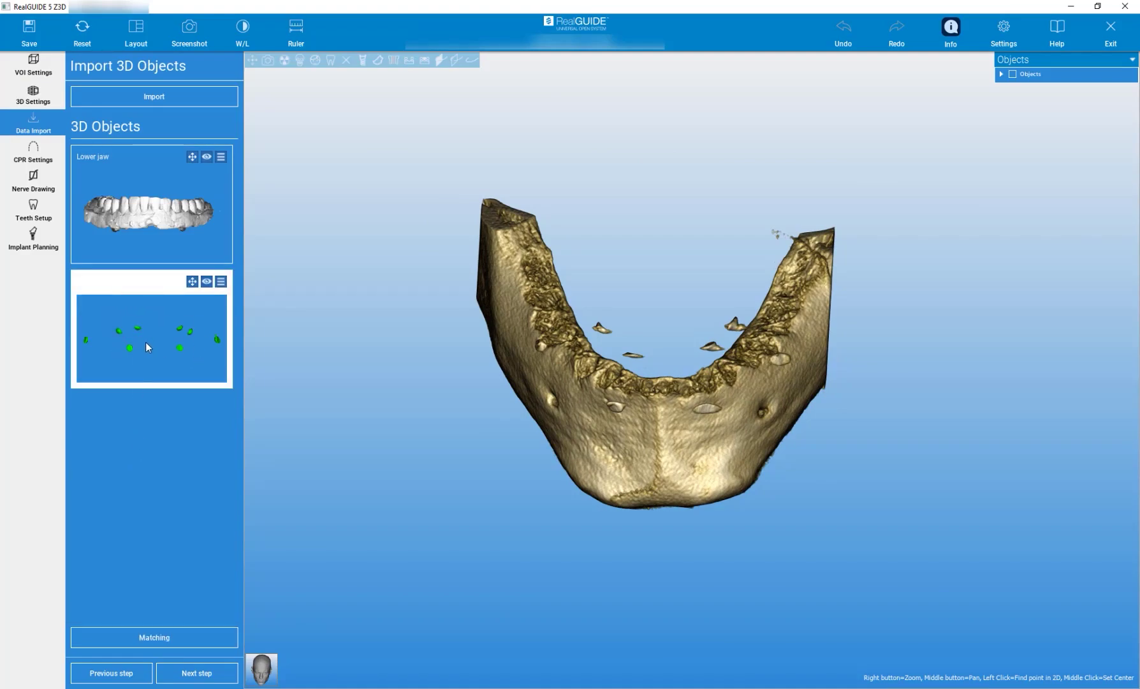
click(184, 168)
click(206, 157)
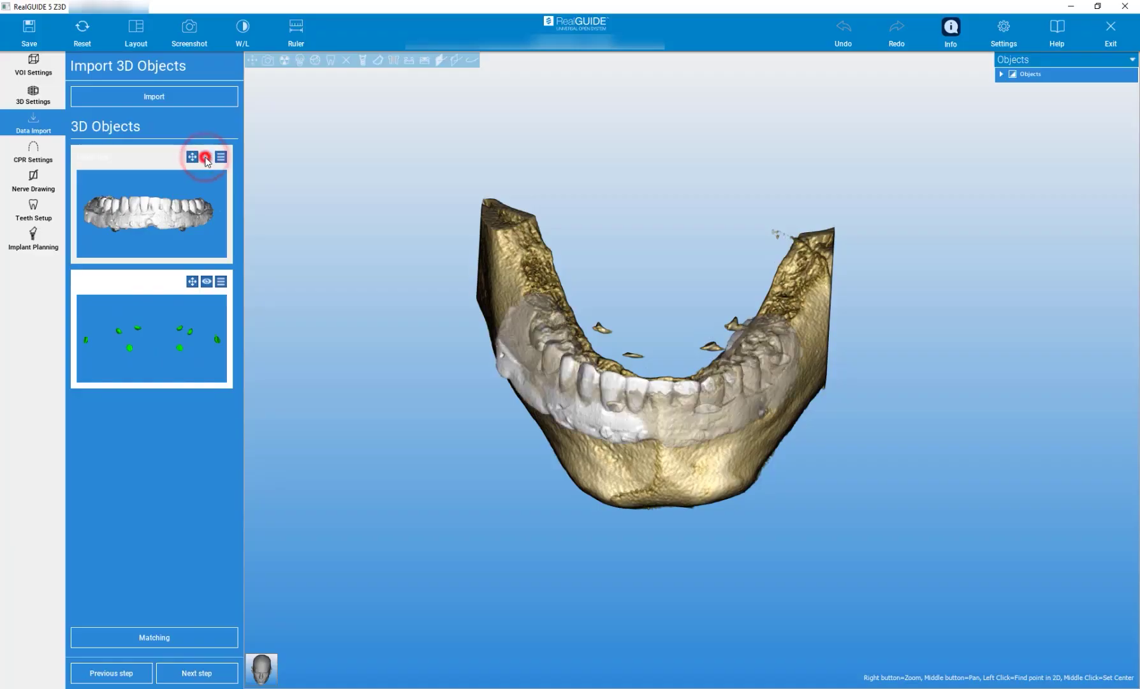
click(206, 157)
click(206, 157)
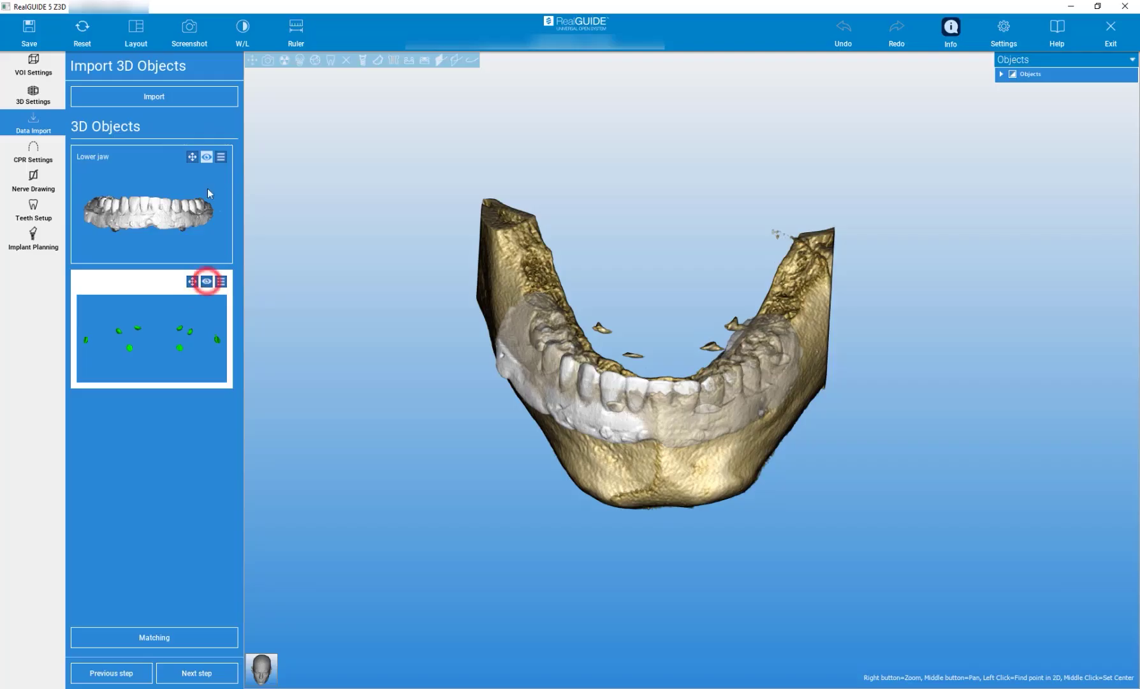
click(206, 156)
click(132, 339)
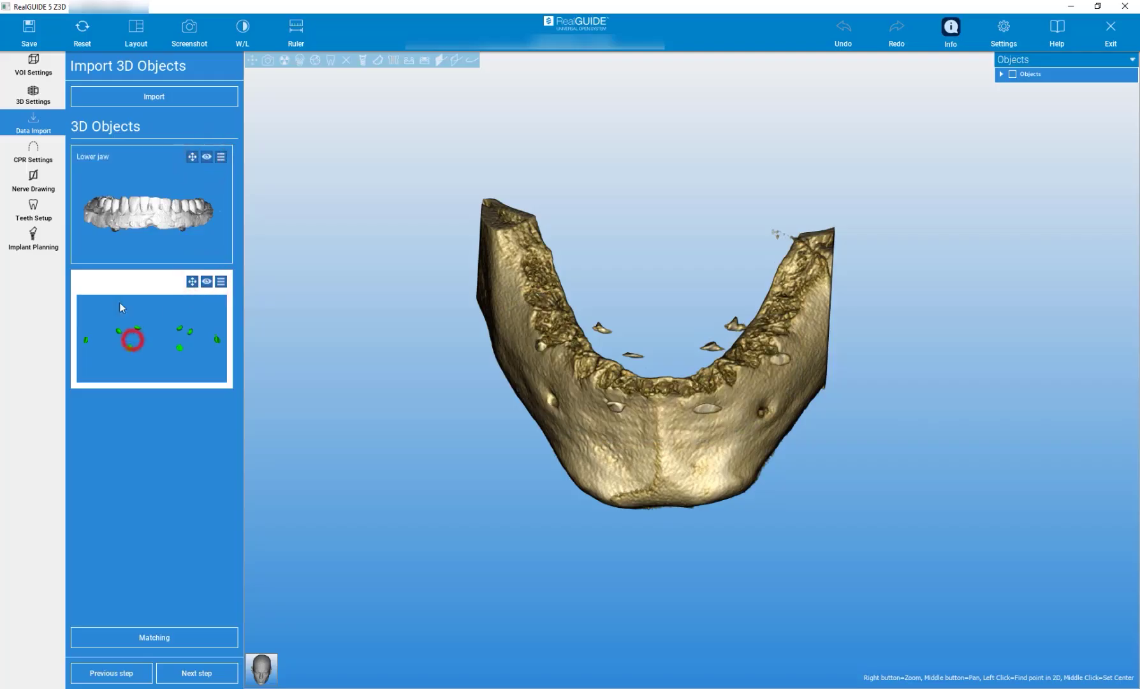
Start matching the Lower jaw_Markers object to the CT with the Matching position option and acknowledge the marker detection messages
click(145, 638)
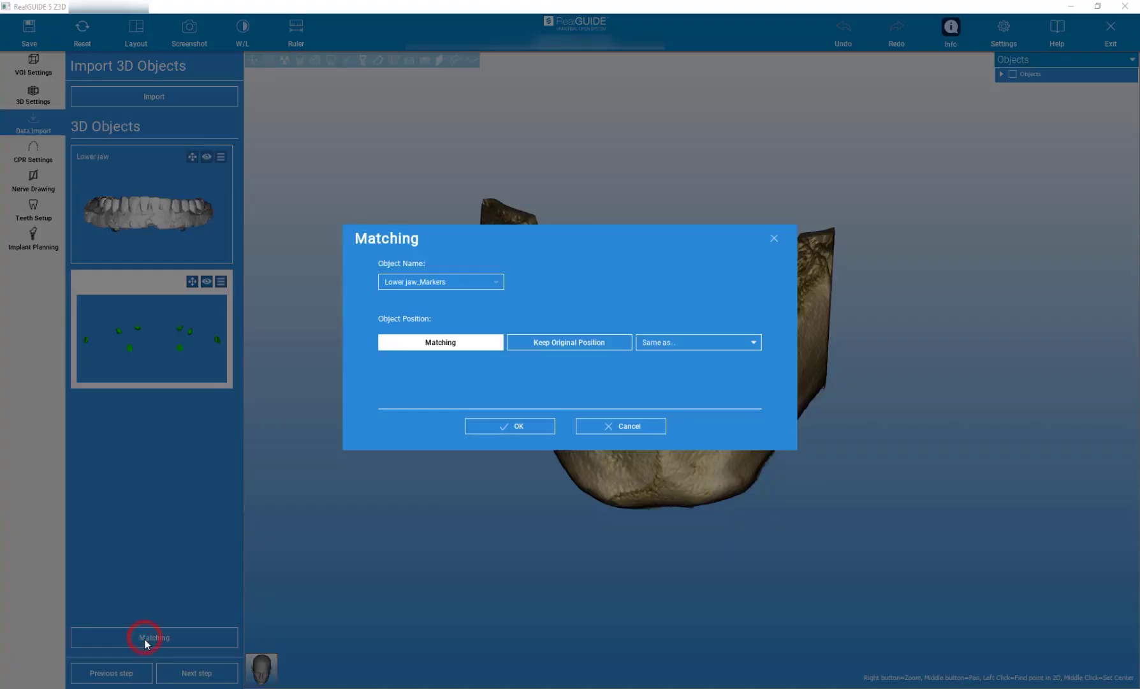
click(521, 429)
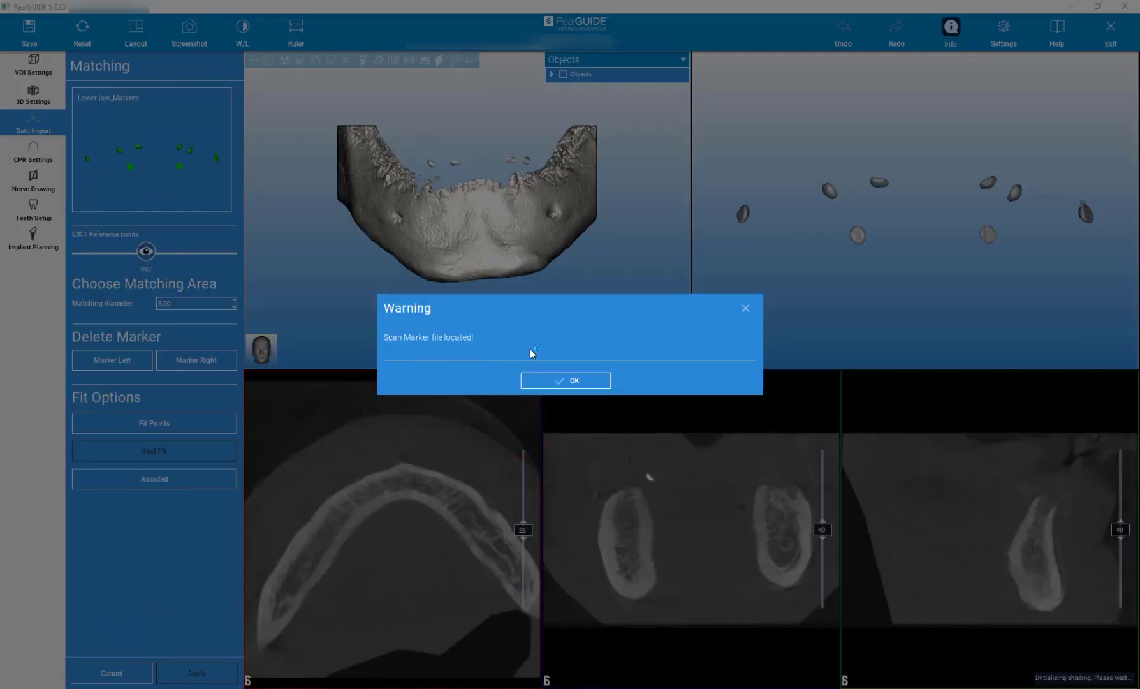
click(566, 380)
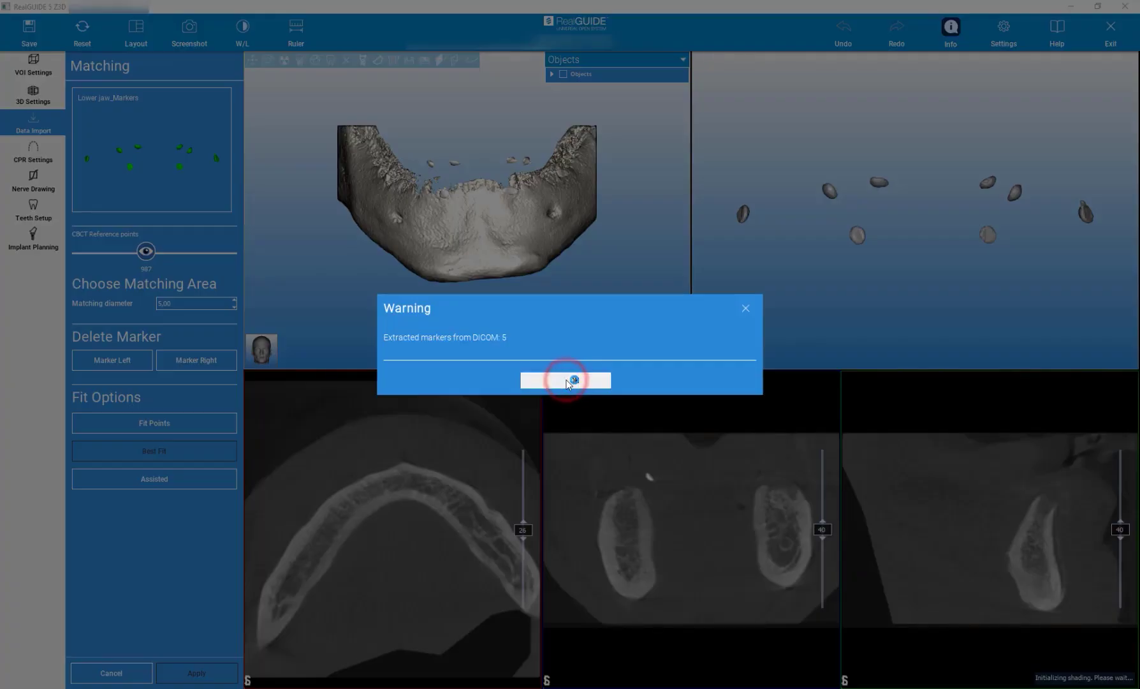
click(567, 380)
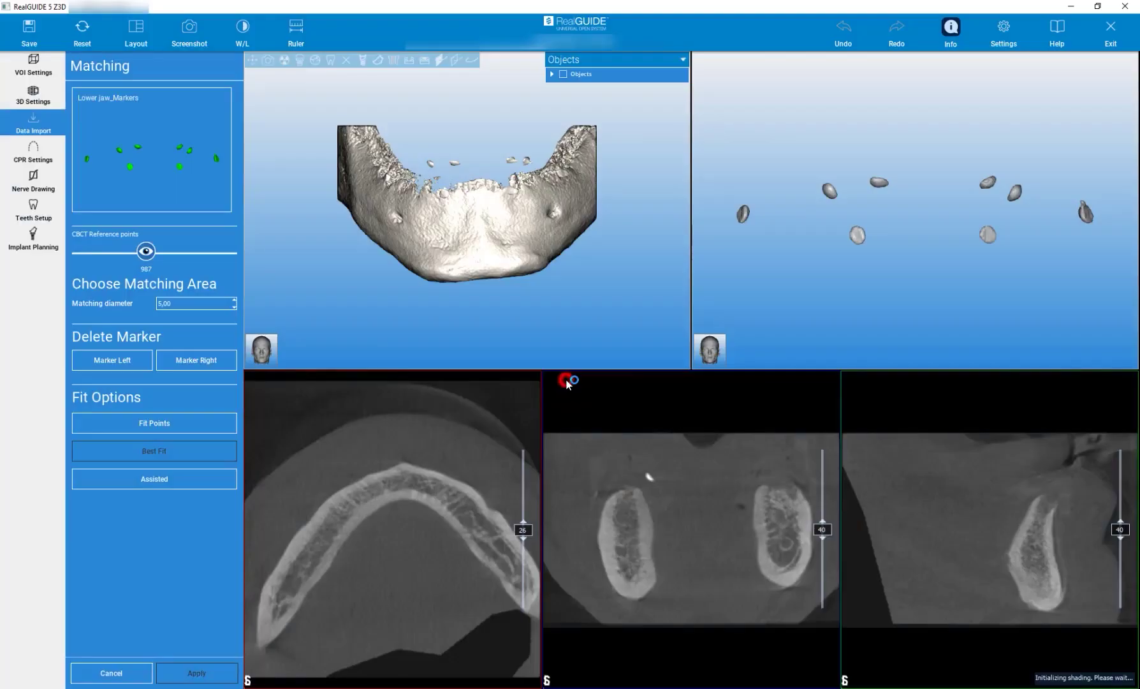
Check the automatic marker alignment in 3D and on the coronal slices, then apply it and accept the copied position for the prosthesis
drag(489, 137, 505, 183)
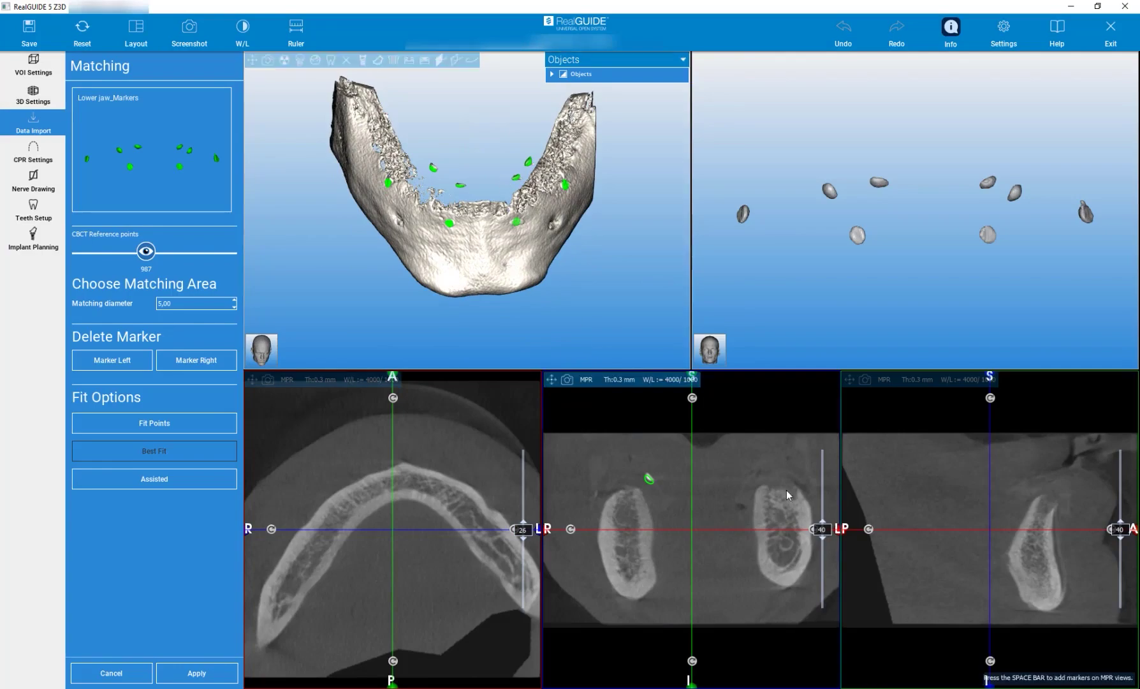
mouse_move(821, 533)
mouse_down()
mouse_move(821, 491)
mouse_move(820, 554)
mouse_move(821, 510)
mouse_up()
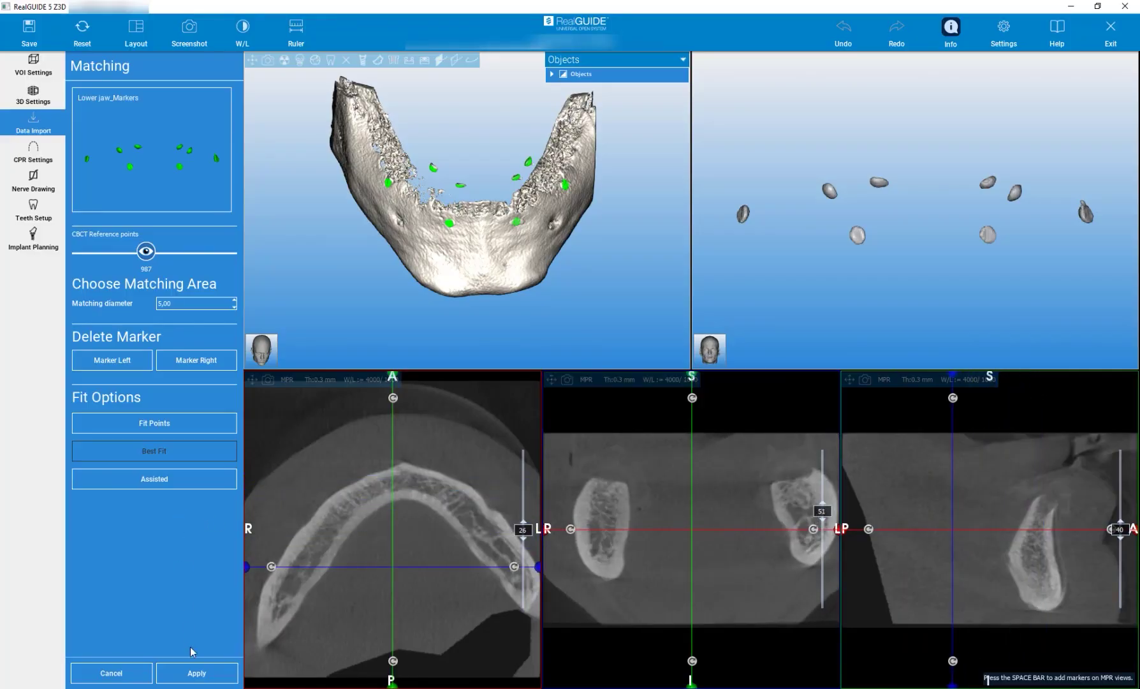
click(196, 679)
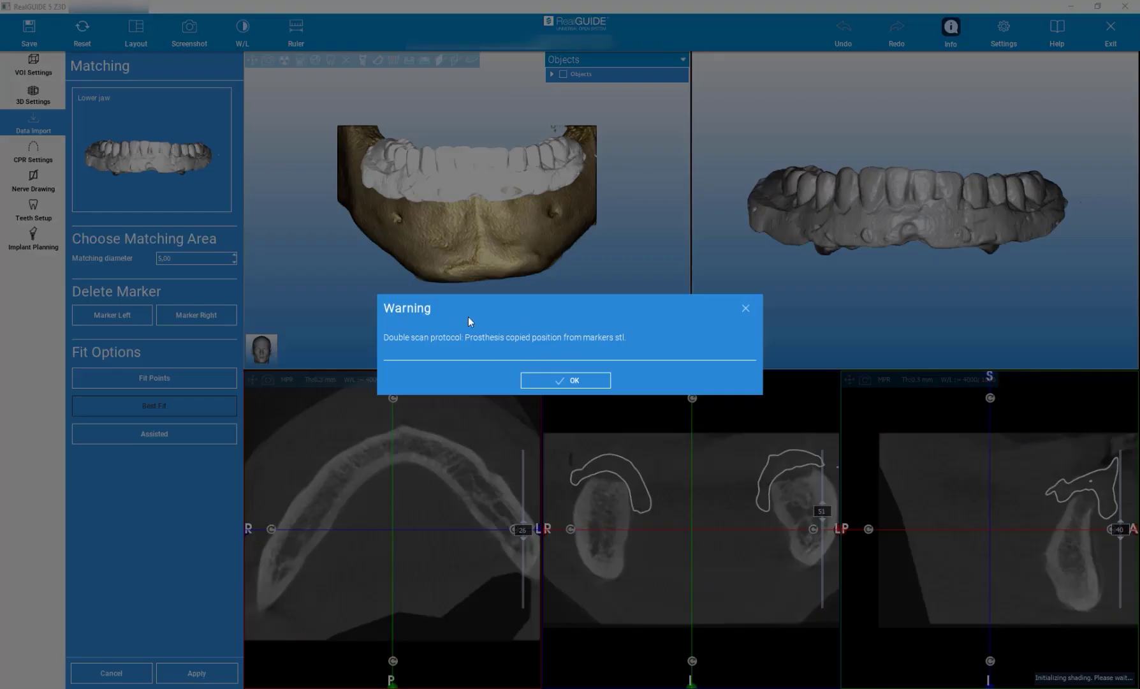
click(562, 381)
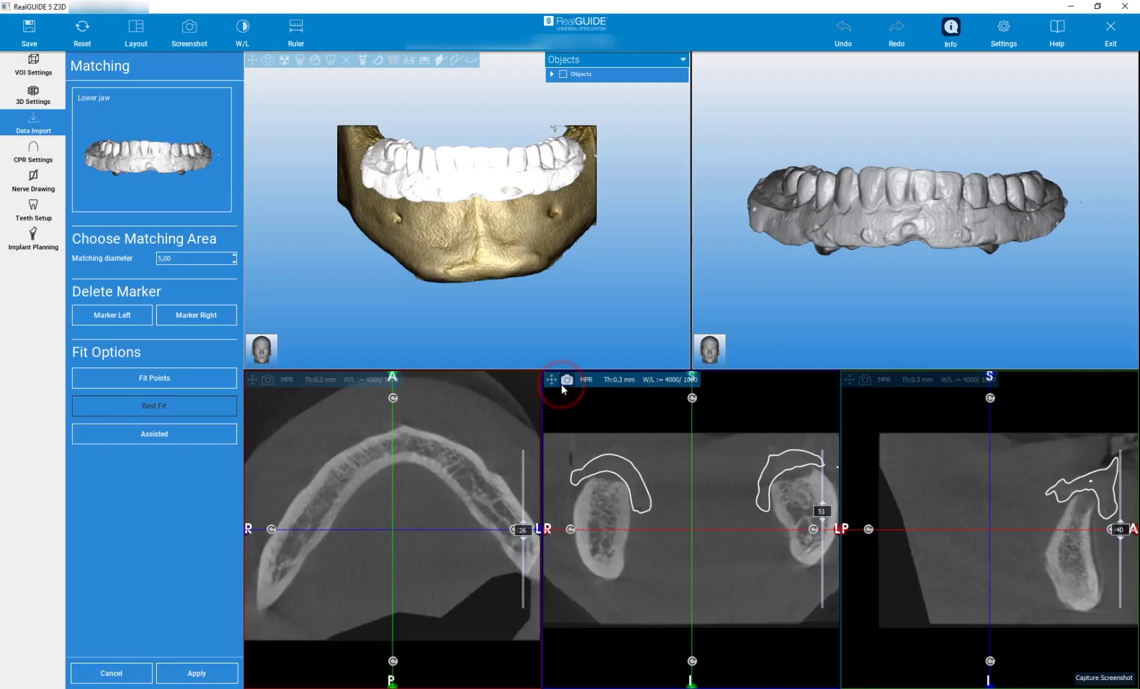
Verify the Lower jaw prosthesis's position in 3D and on the CT slices, apply its matching, and inspect the fit around the mandible
drag(402, 303, 511, 319)
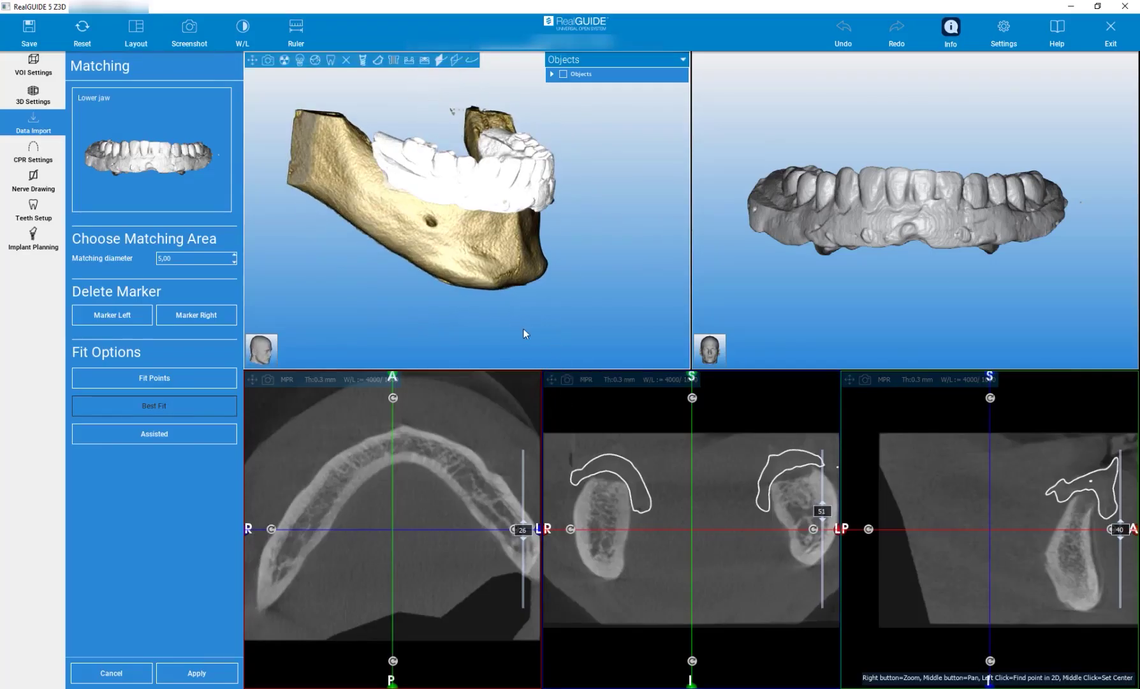
drag(700, 531, 708, 470)
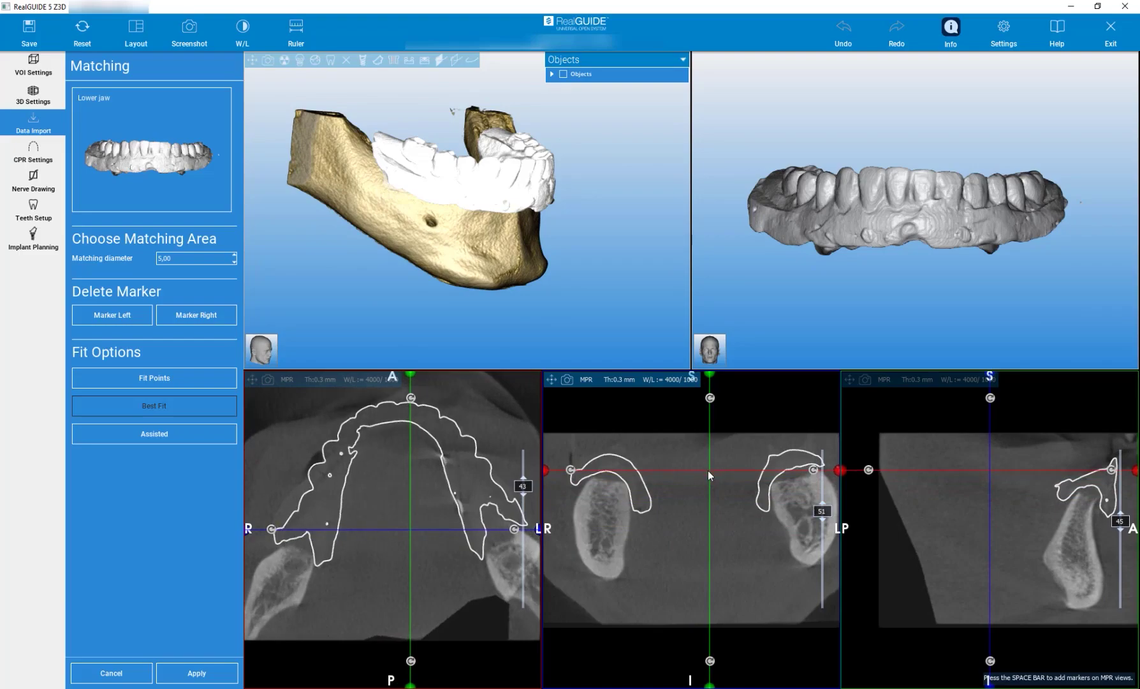
click(213, 674)
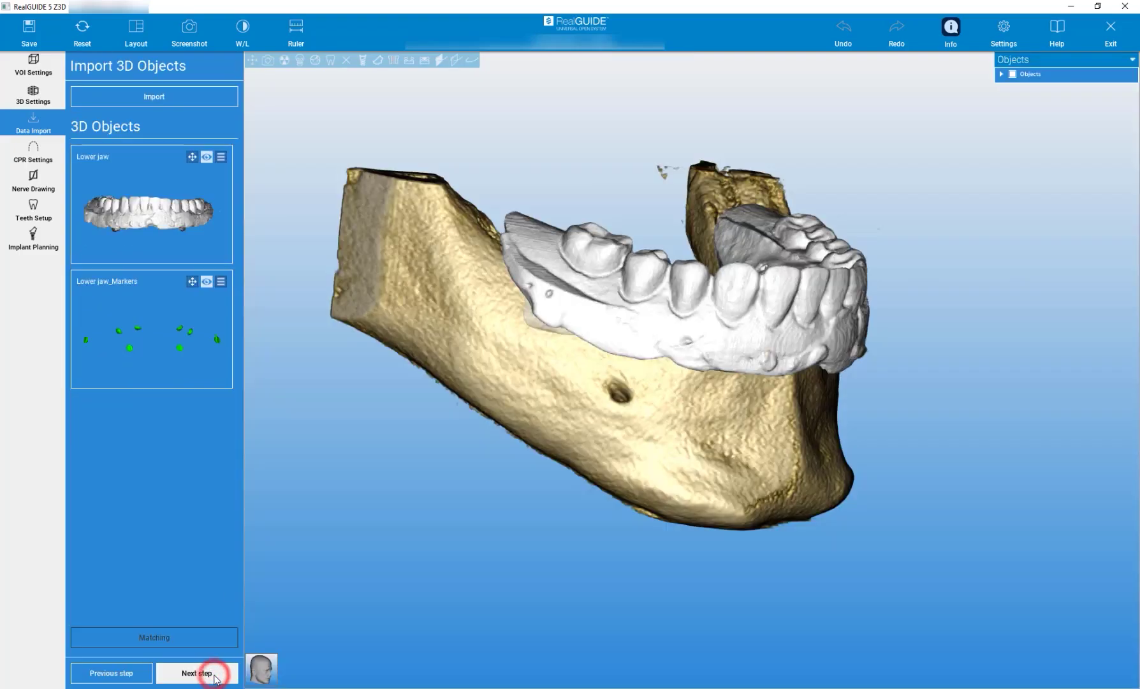
drag(832, 608, 483, 606)
drag(857, 561, 636, 570)
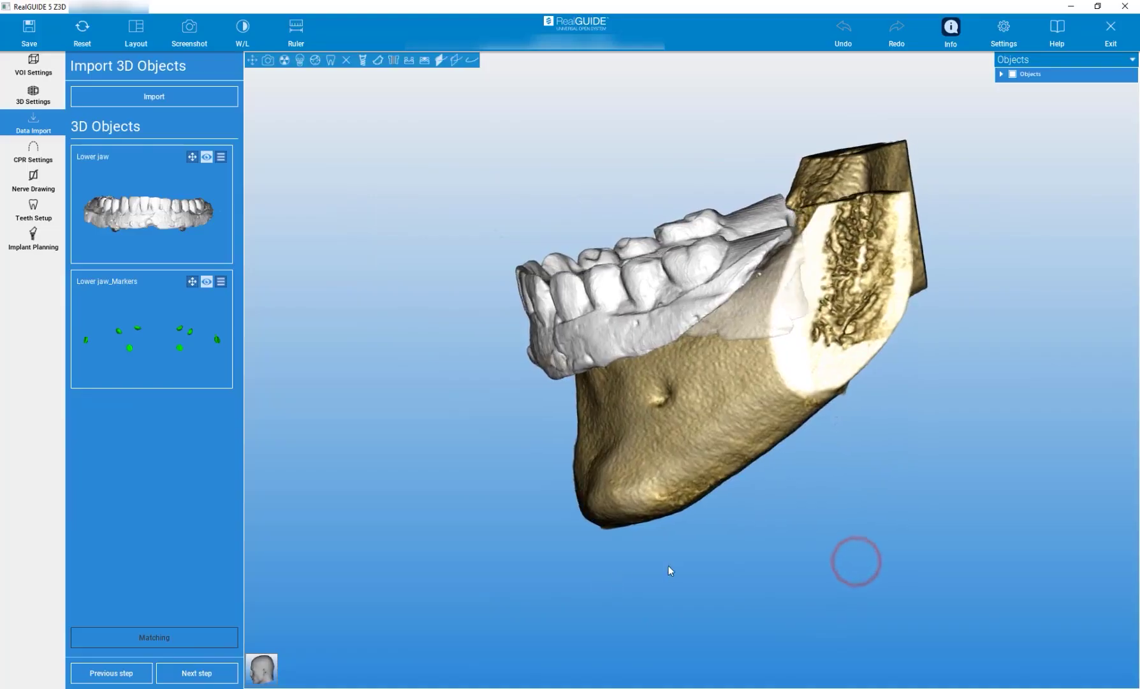
drag(937, 566, 670, 552)
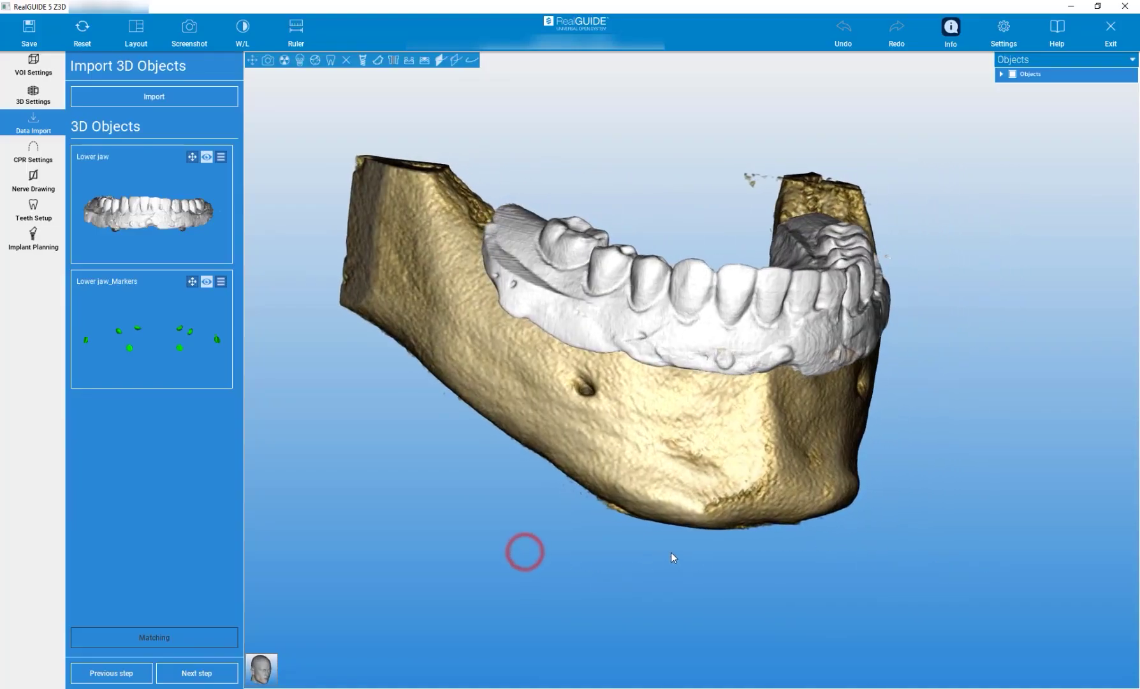
drag(579, 509, 444, 508)
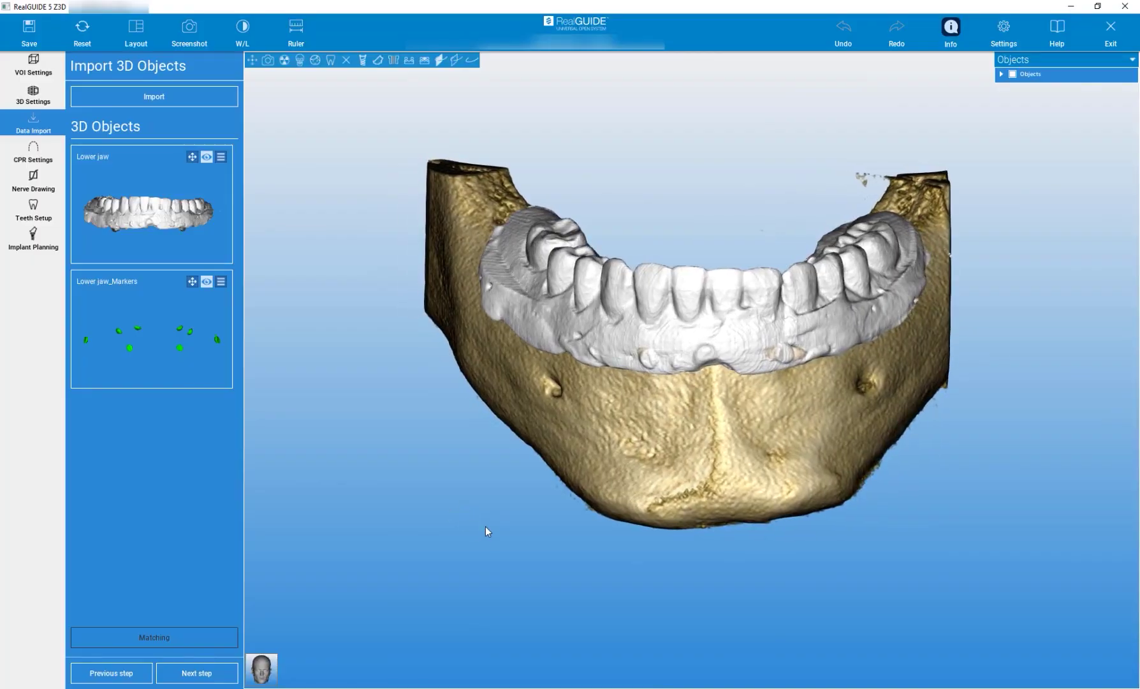